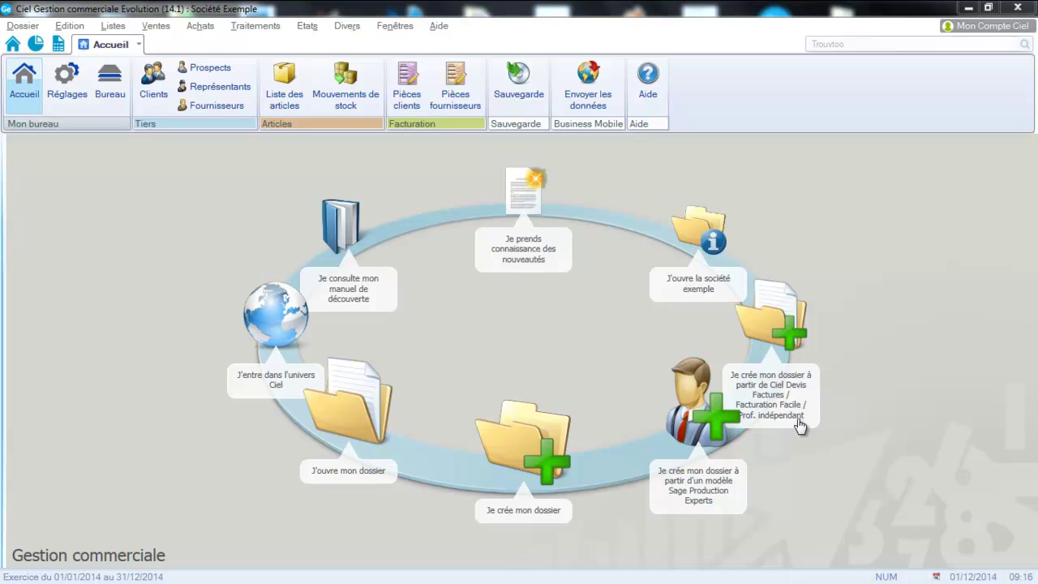
# Open the Logiciels family record from the list of article families
pyautogui.click(111, 25)
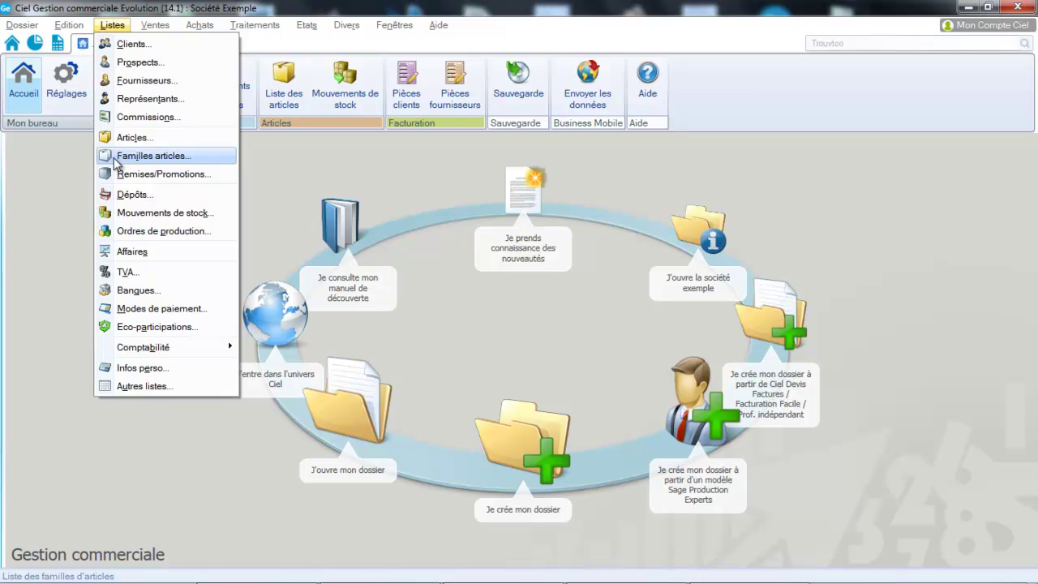
pyautogui.click(116, 157)
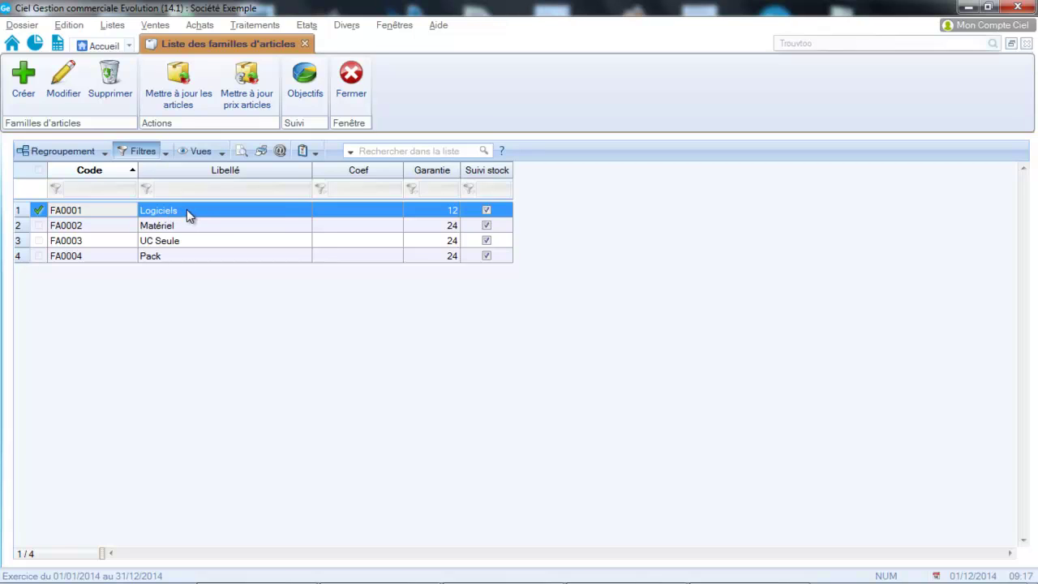
pyautogui.doubleClick(186, 209)
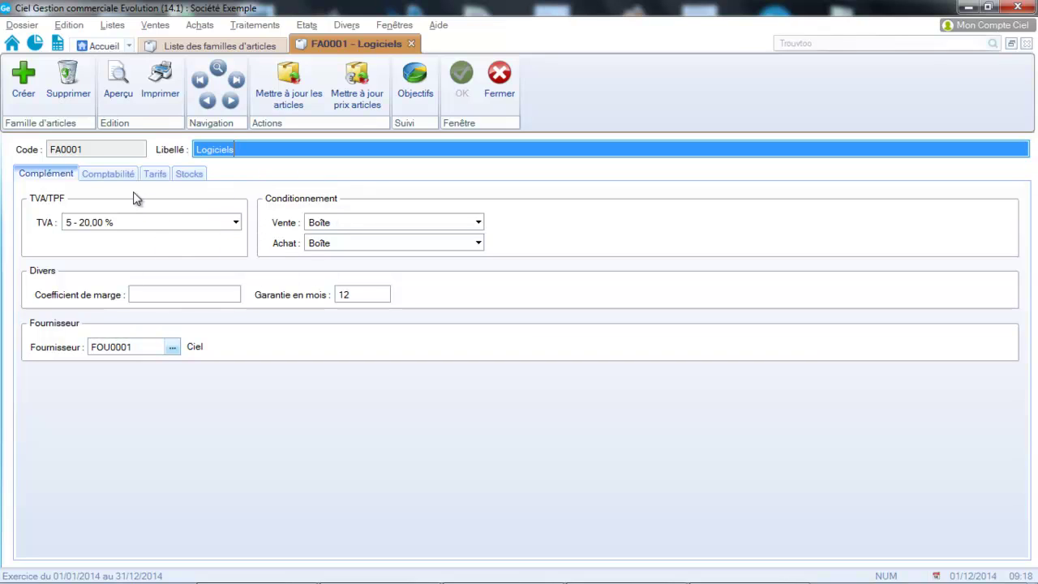
# Review the Logiciels family's accounting accounts, price tariffs and stock settings, and close the record and the families list
pyautogui.click(116, 179)
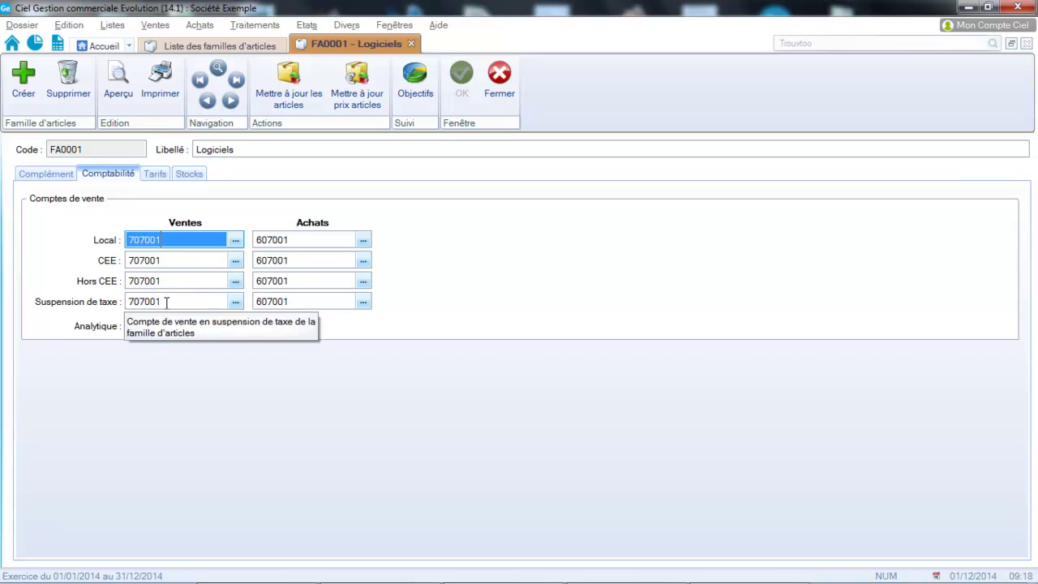
pyautogui.click(300, 241)
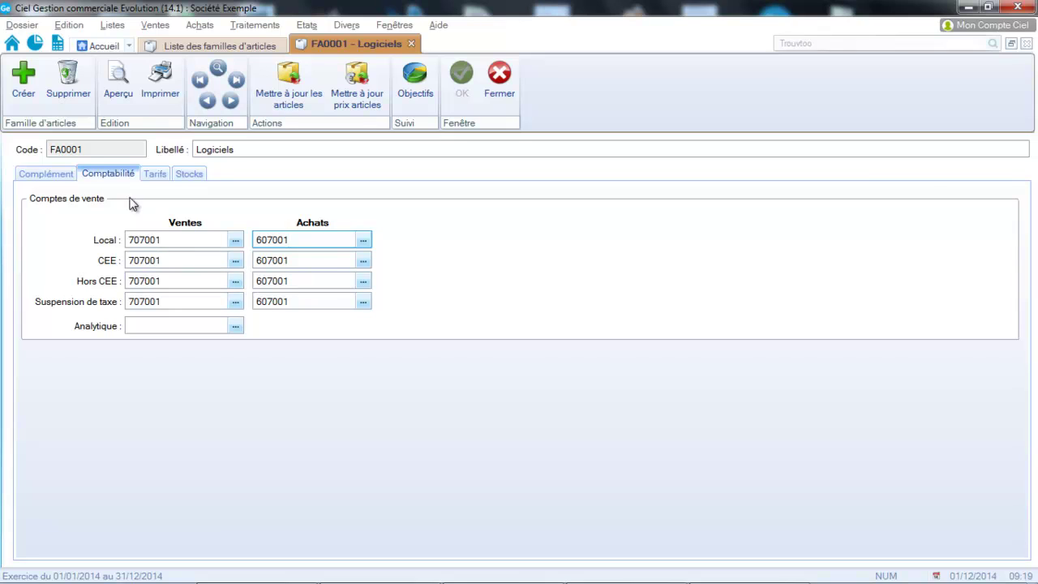
pyautogui.click(152, 178)
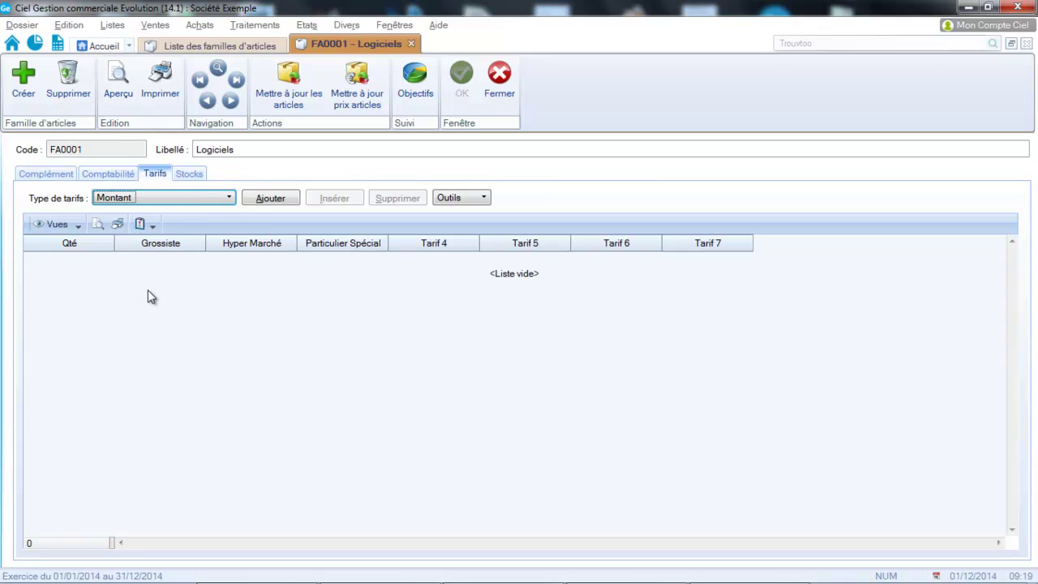
pyautogui.click(198, 178)
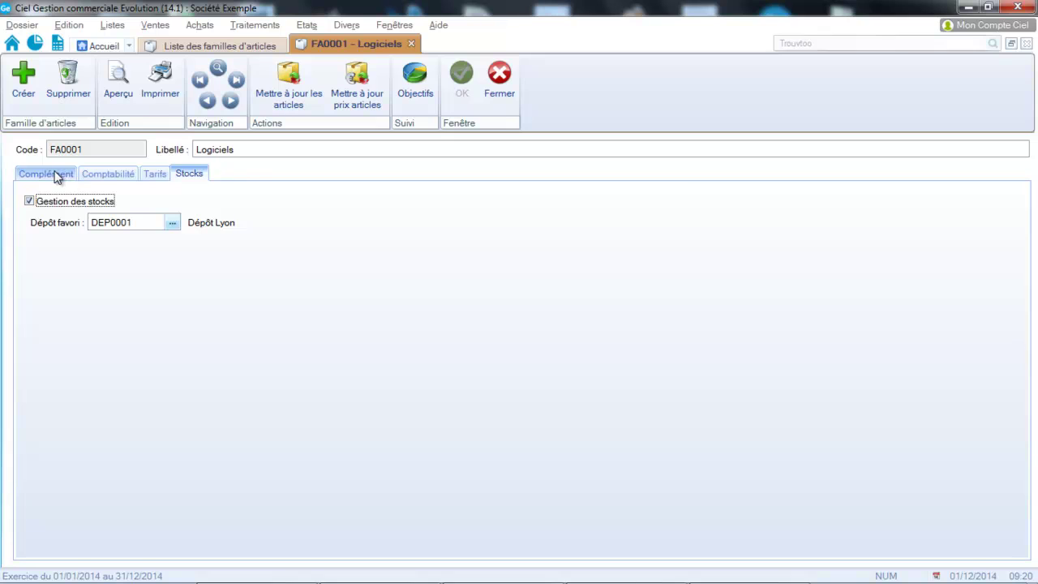
pyautogui.click(59, 174)
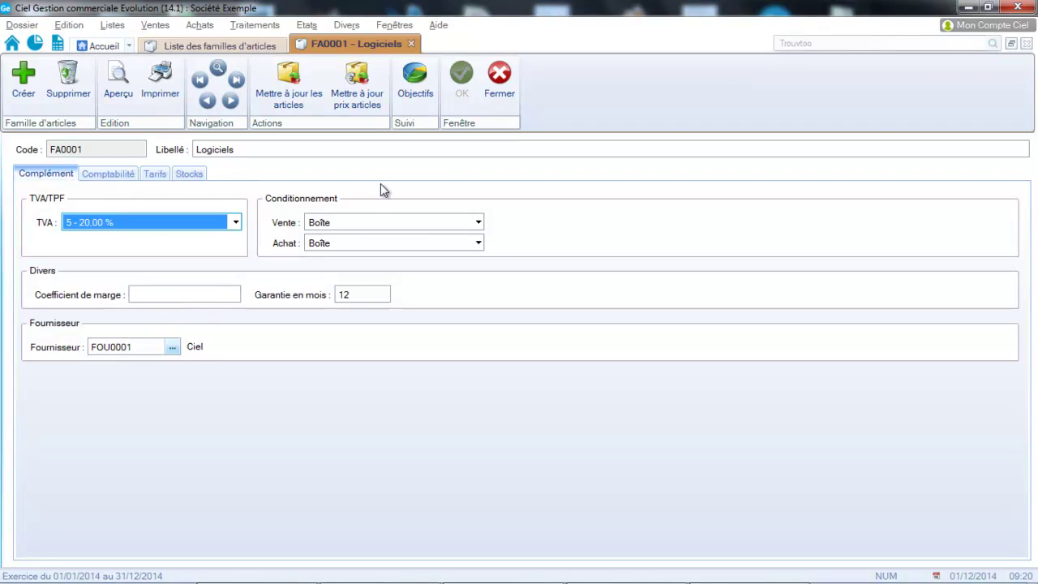
pyautogui.click(499, 98)
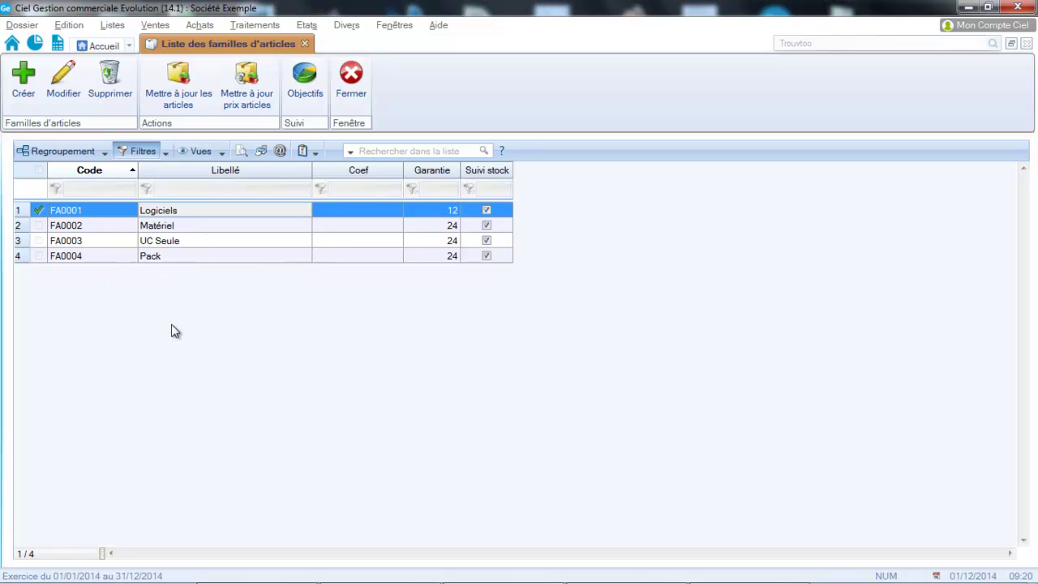
pyautogui.click(365, 88)
# Open the Pack Complet Mini Pc article (ART0001) for modification from the articles list
pyautogui.click(117, 25)
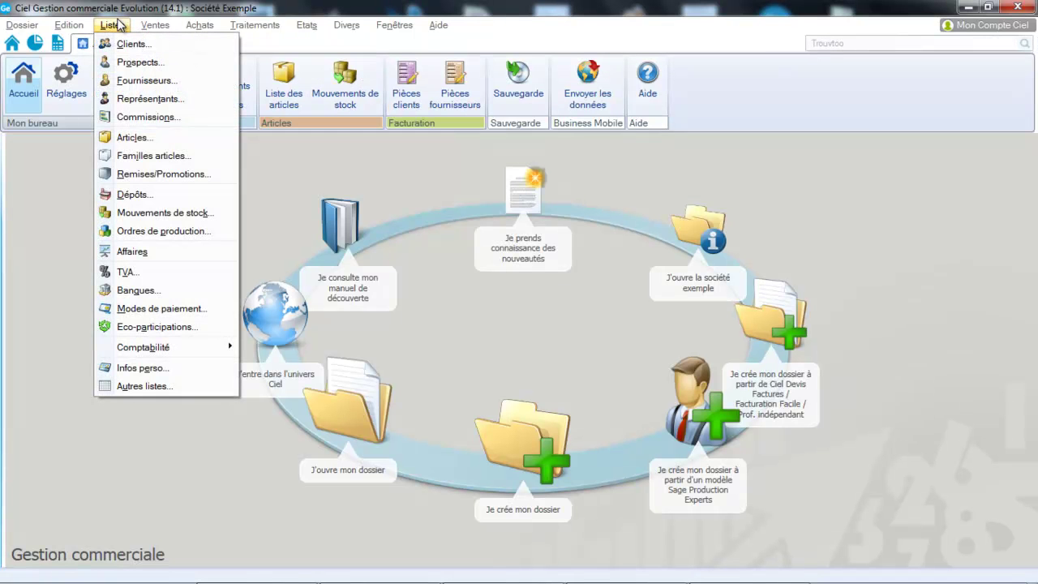
pyautogui.click(145, 138)
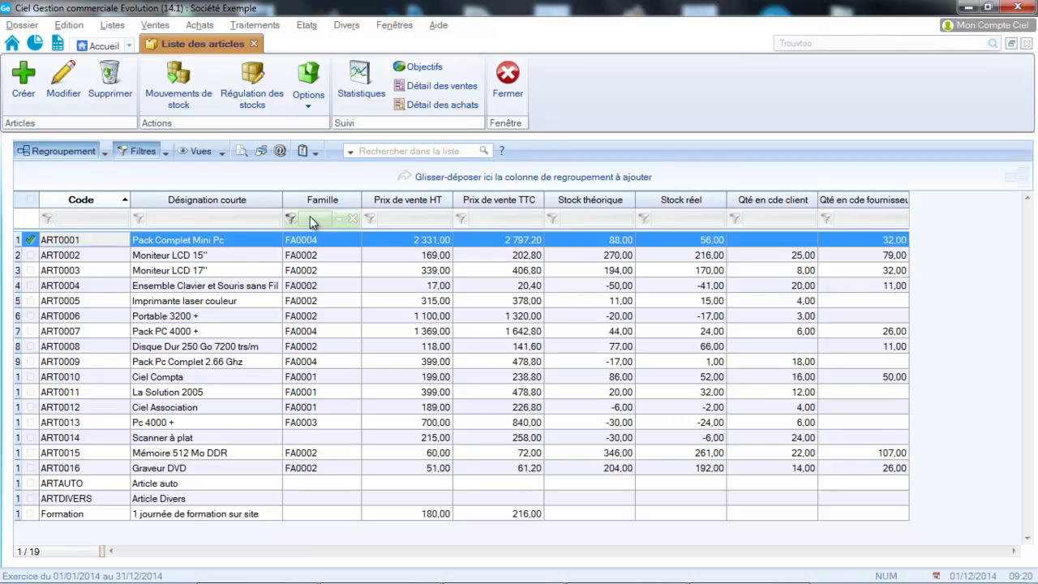
pyautogui.click(65, 91)
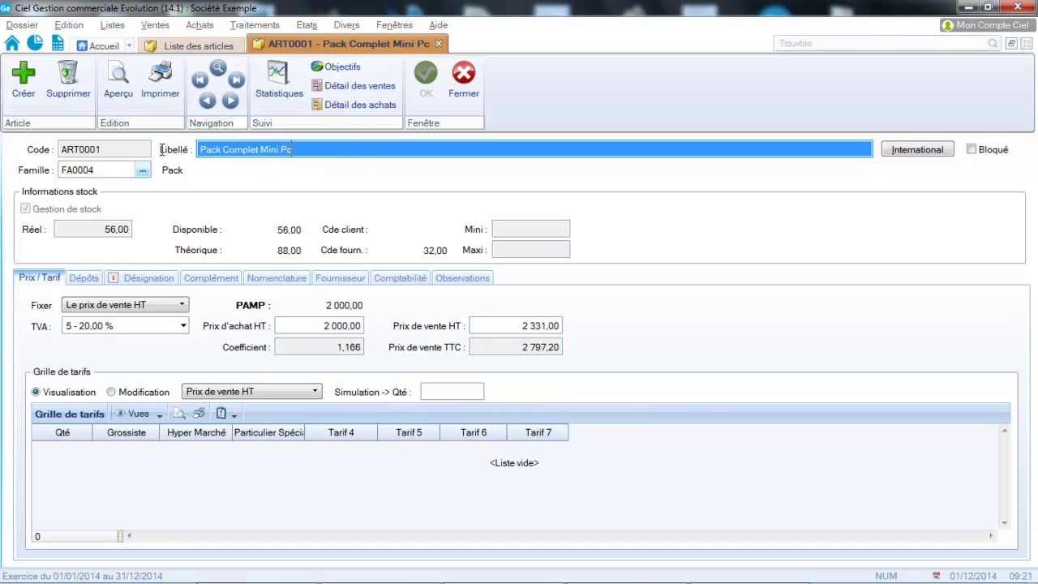
# Examine the article's available families, its sales and purchase accounts, and its real stock without changing anything
pyautogui.click(143, 171)
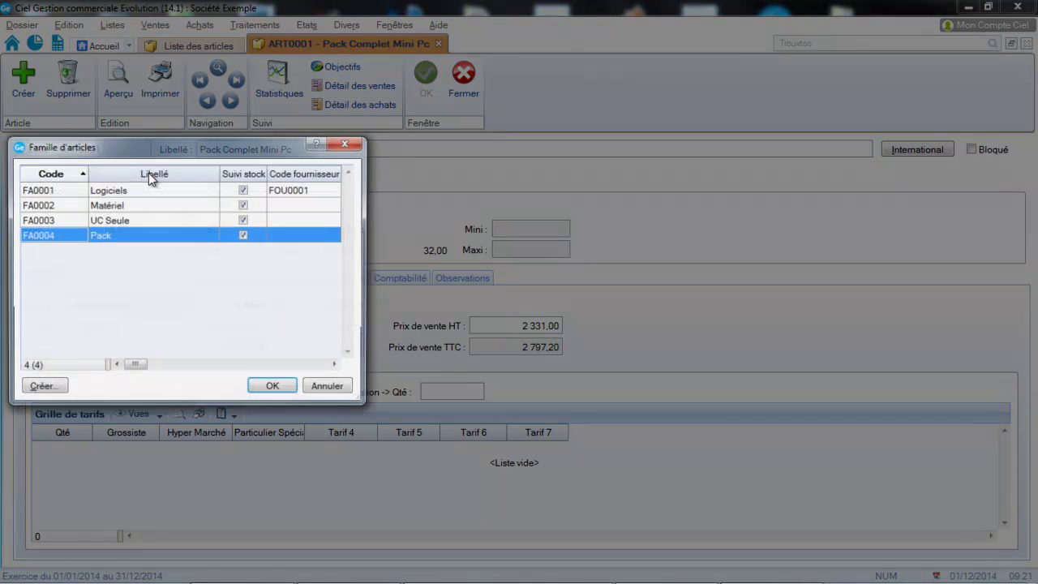
pyautogui.click(340, 391)
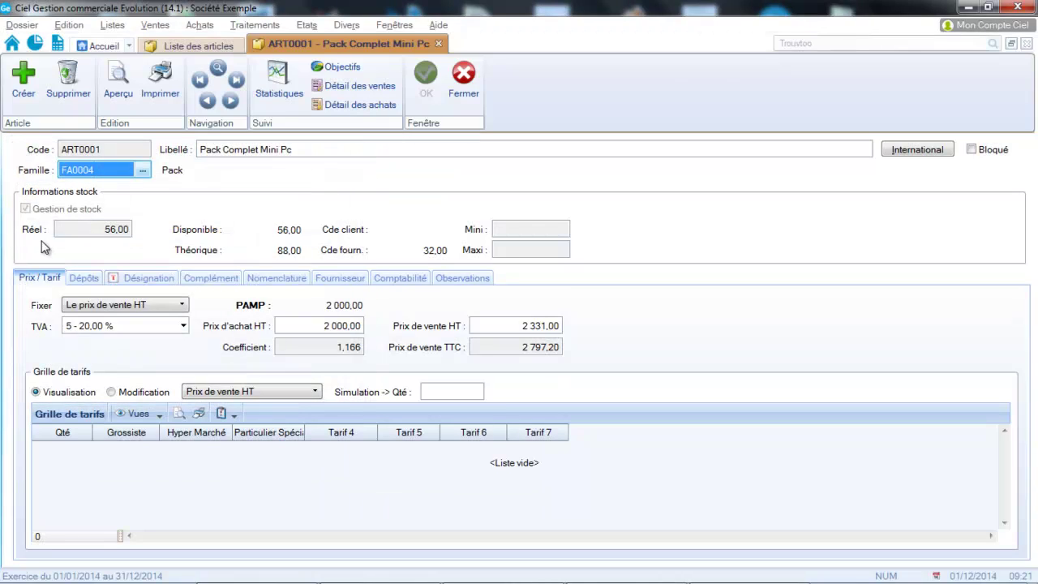
pyautogui.click(394, 279)
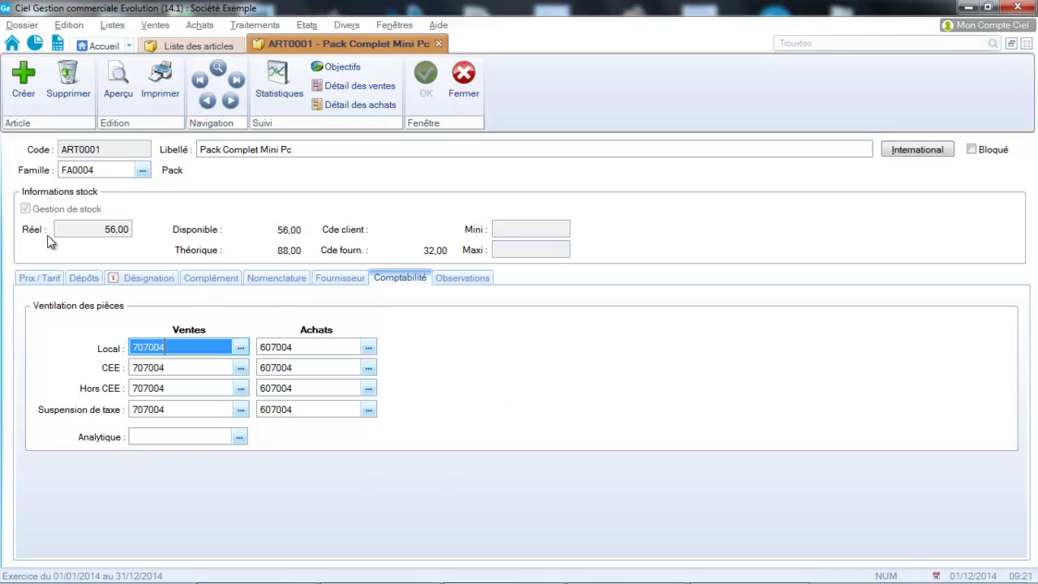
pyautogui.click(31, 278)
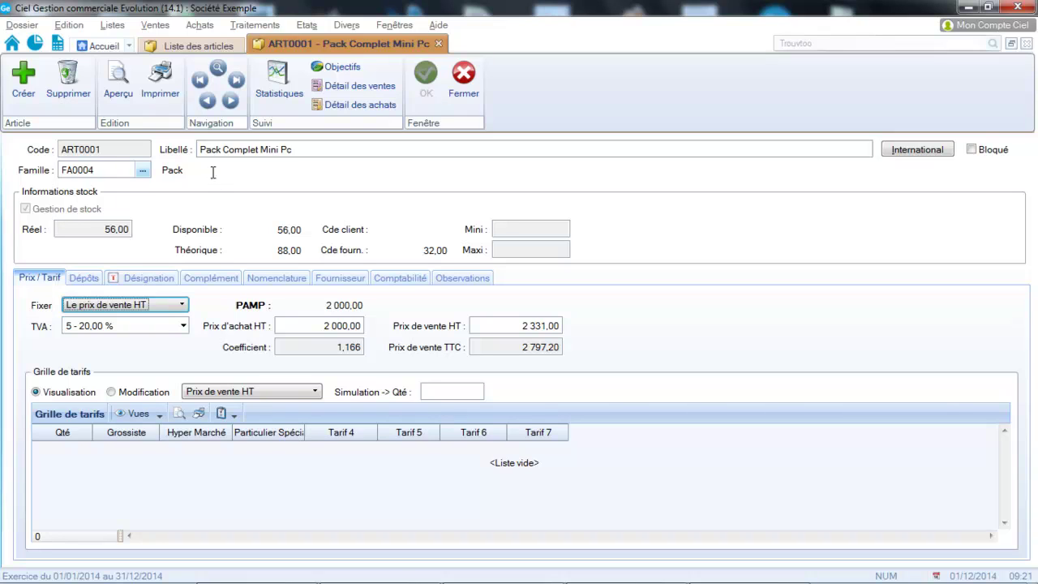
pyautogui.click(103, 227)
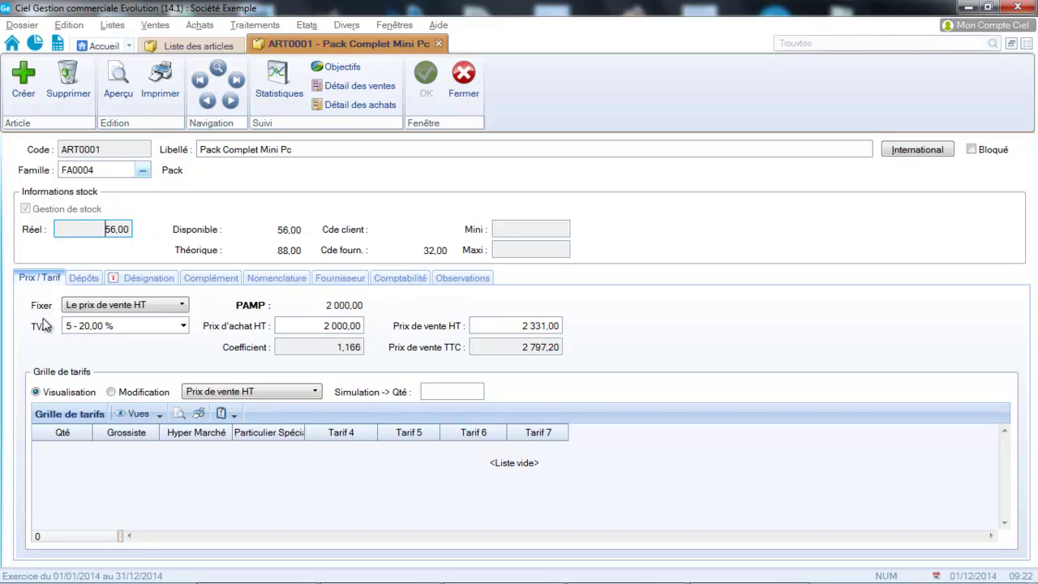
# Fix the article's pricing by Le prix de vente HT and select the pre-tax sale price
pyautogui.click(122, 305)
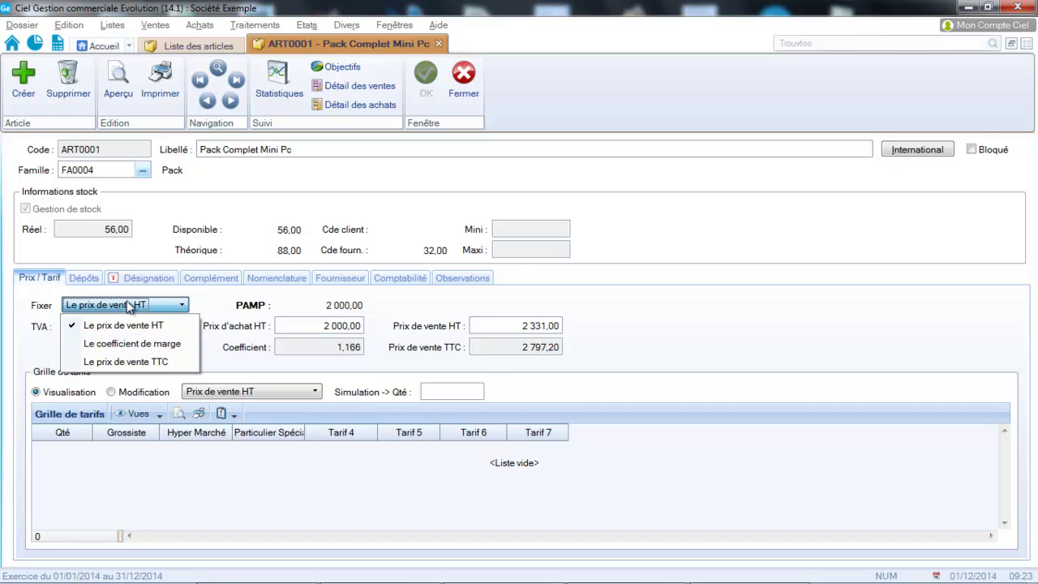
pyautogui.click(130, 326)
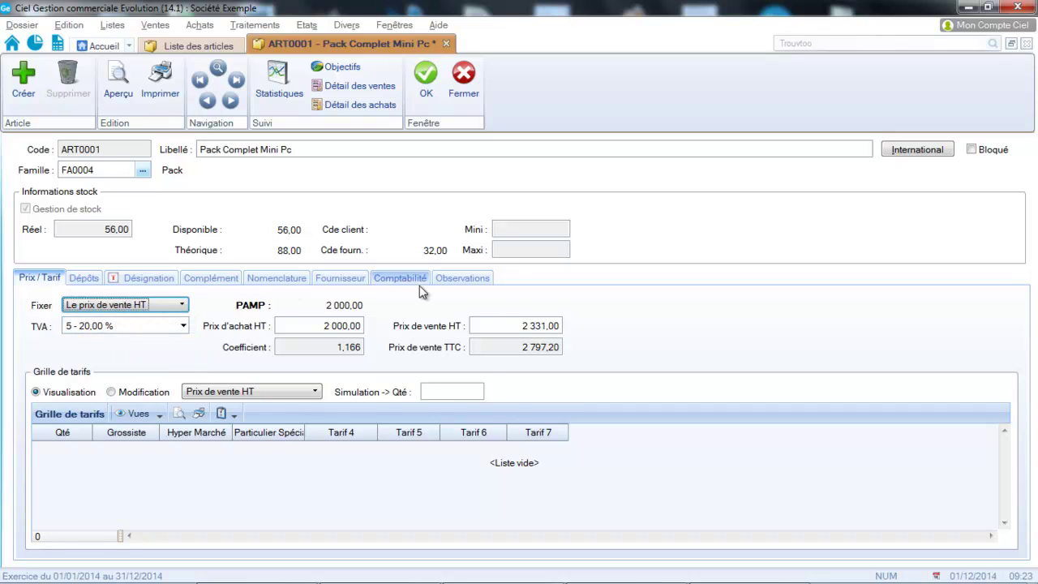
pyautogui.click(506, 323)
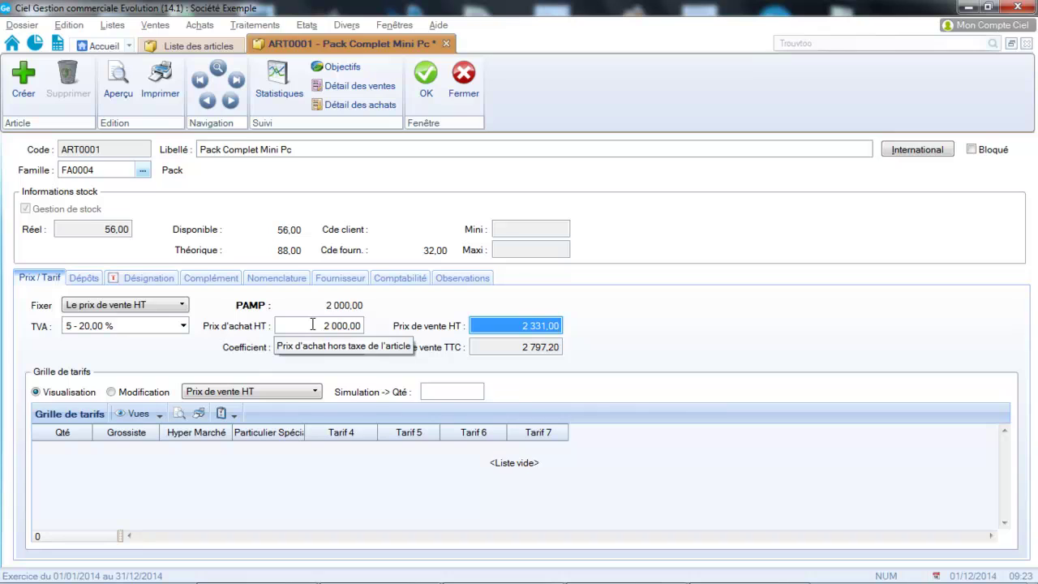
# Set the article's pricing to be fixed by Le coefficient de marge
pyautogui.click(182, 304)
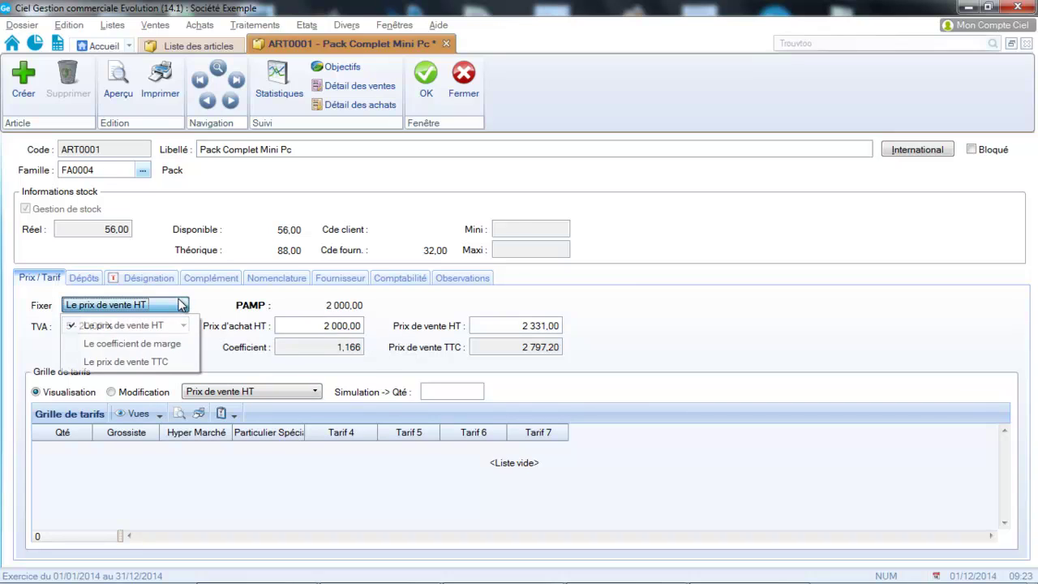
pyautogui.click(145, 345)
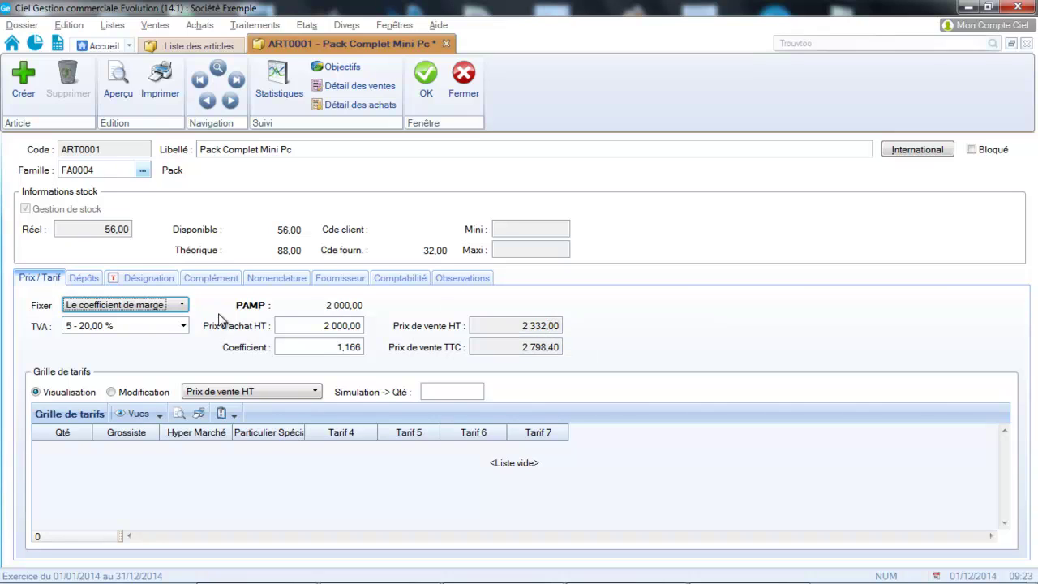
pyautogui.click(160, 305)
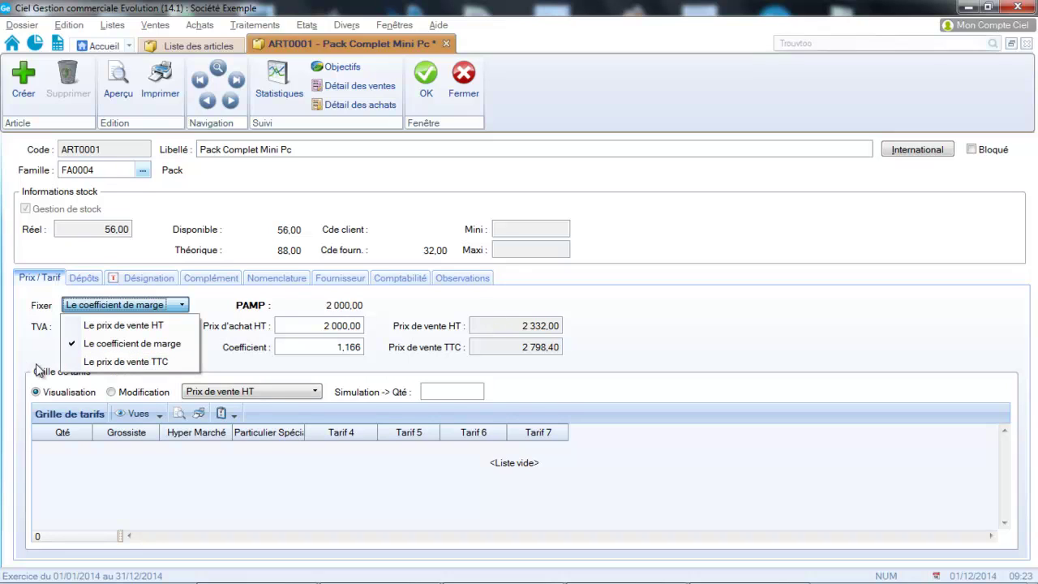
pyautogui.click(508, 348)
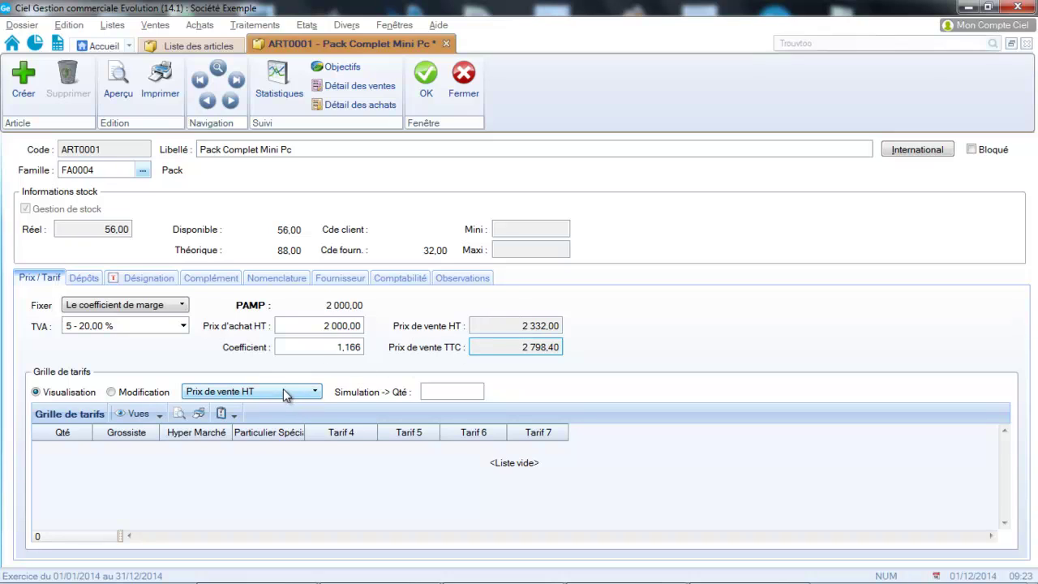
# Make the article's price grid editable and add a row for a quantity of 10, leaving the tariff cells empty
pyautogui.click(111, 392)
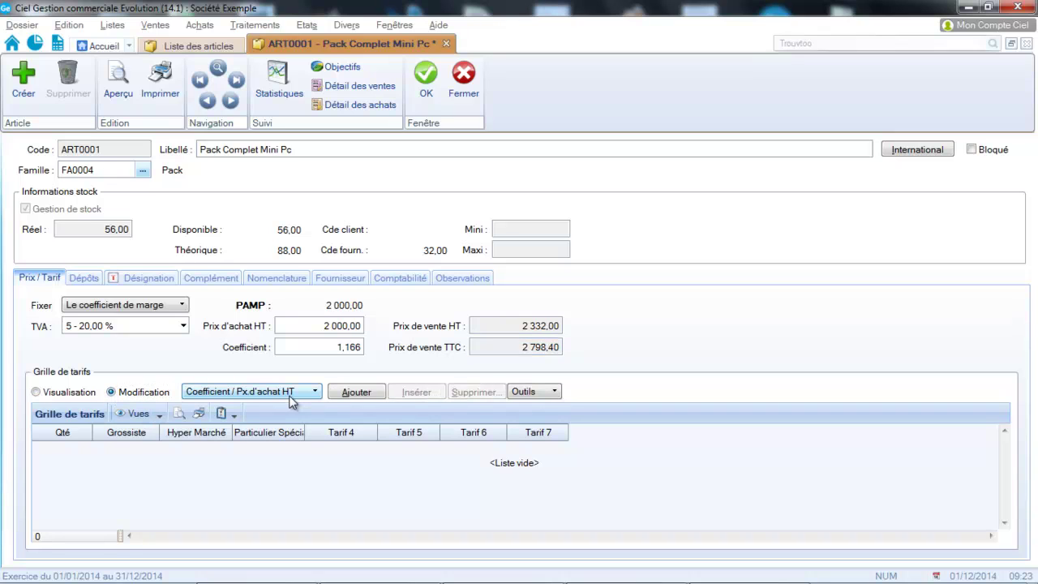
pyautogui.click(363, 395)
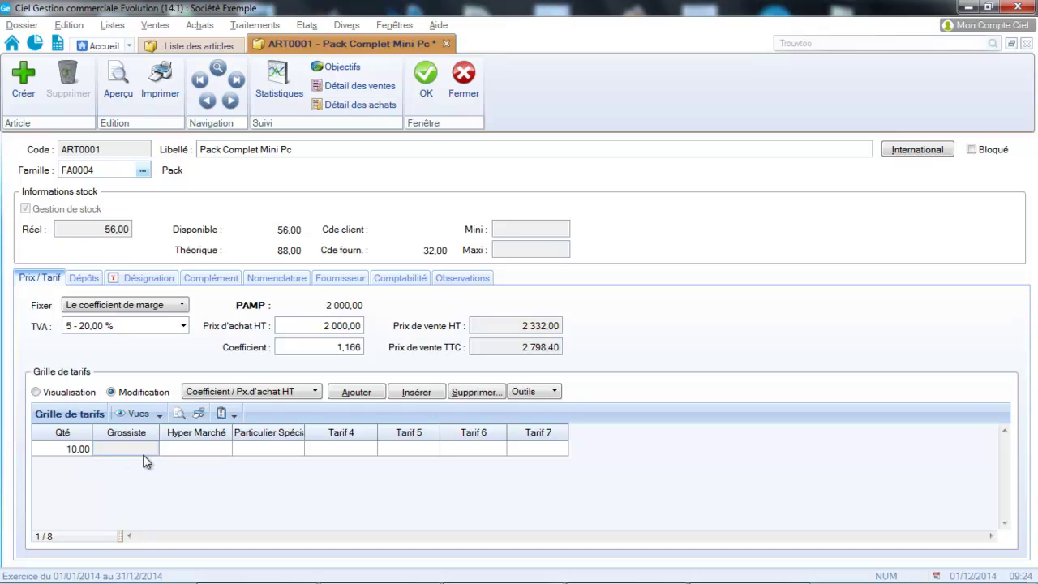
pyautogui.click(64, 452)
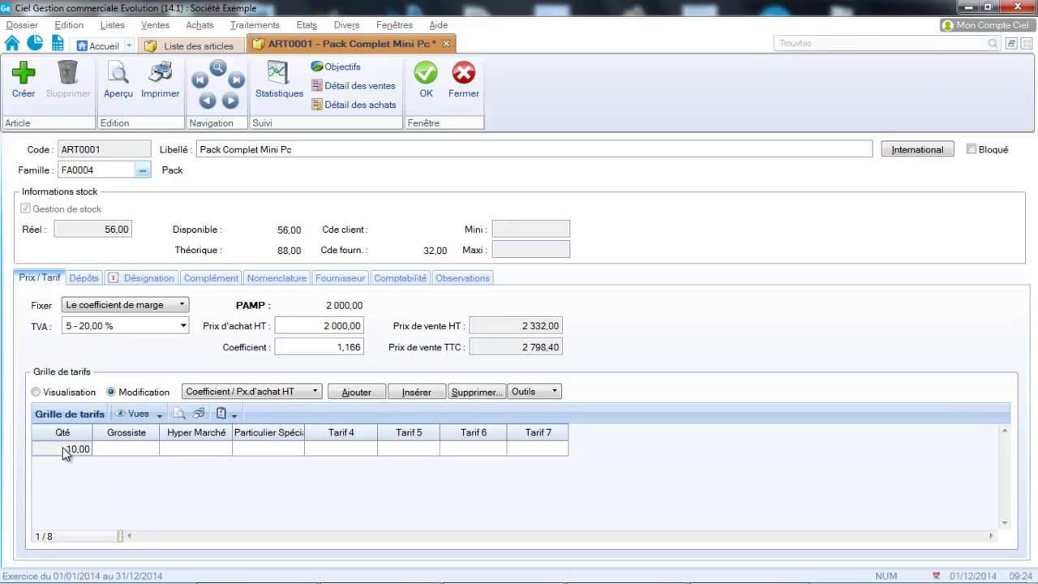
pyautogui.click(150, 451)
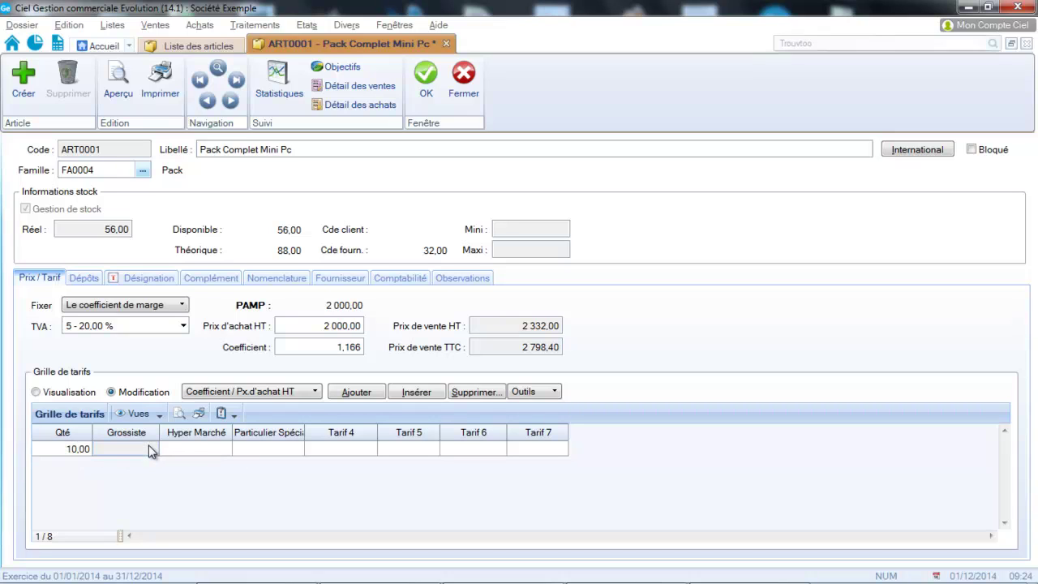
pyautogui.click(194, 453)
pyautogui.click(251, 454)
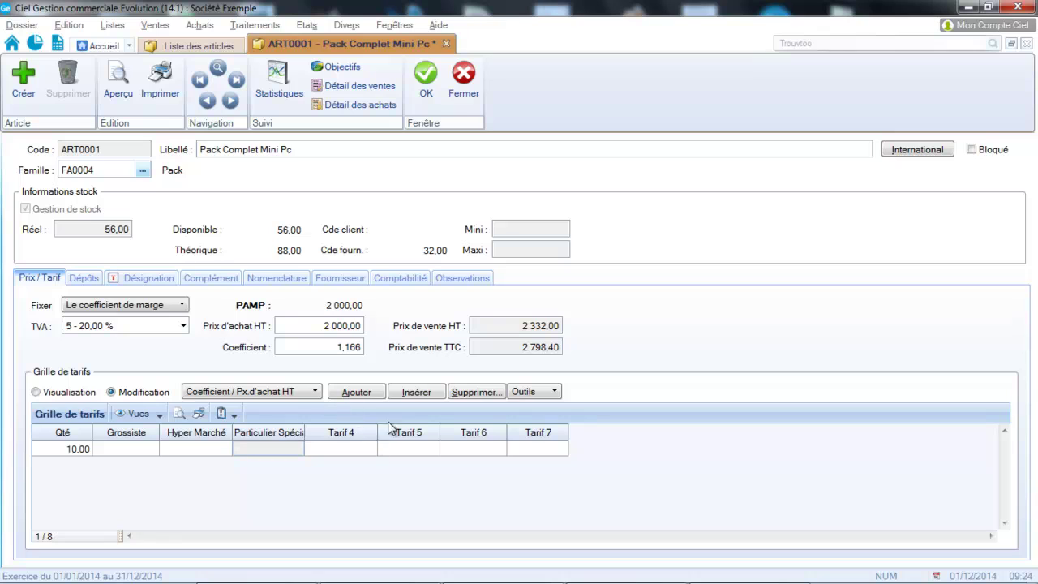
# View the tools available for the price grid and return the grid to Visualisation mode
pyautogui.click(555, 389)
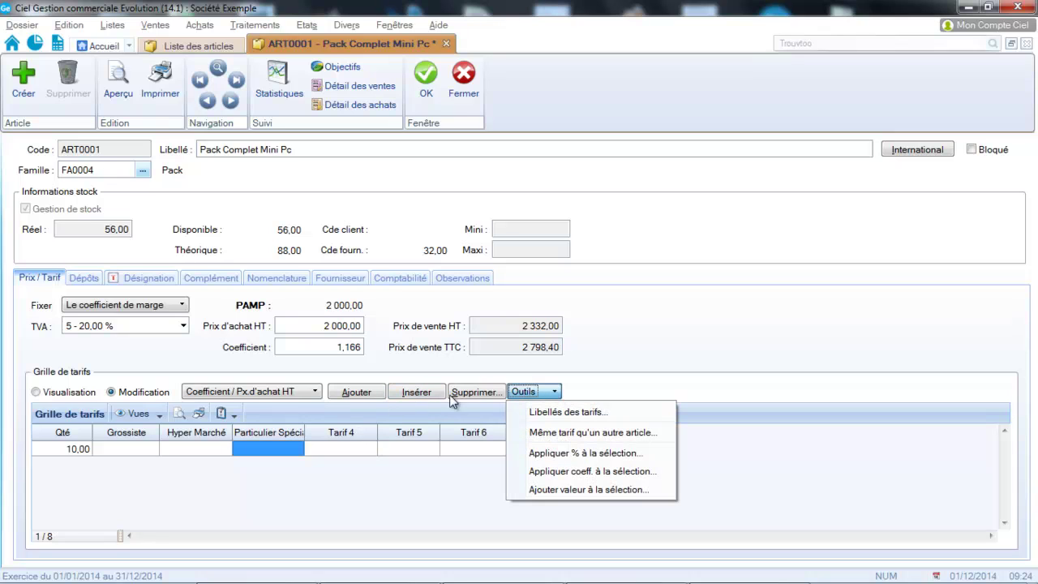
pyautogui.click(284, 437)
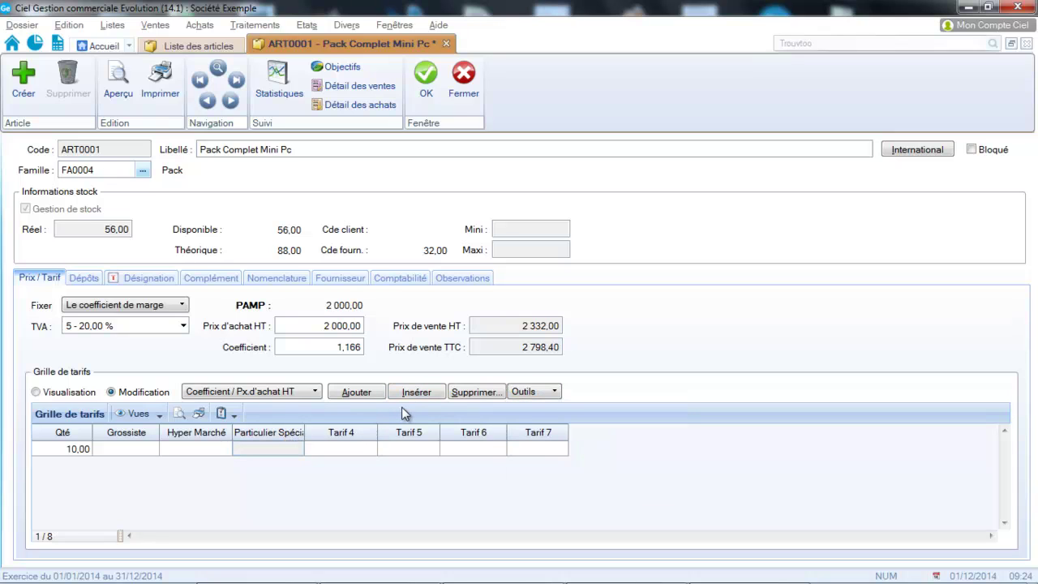
pyautogui.click(70, 394)
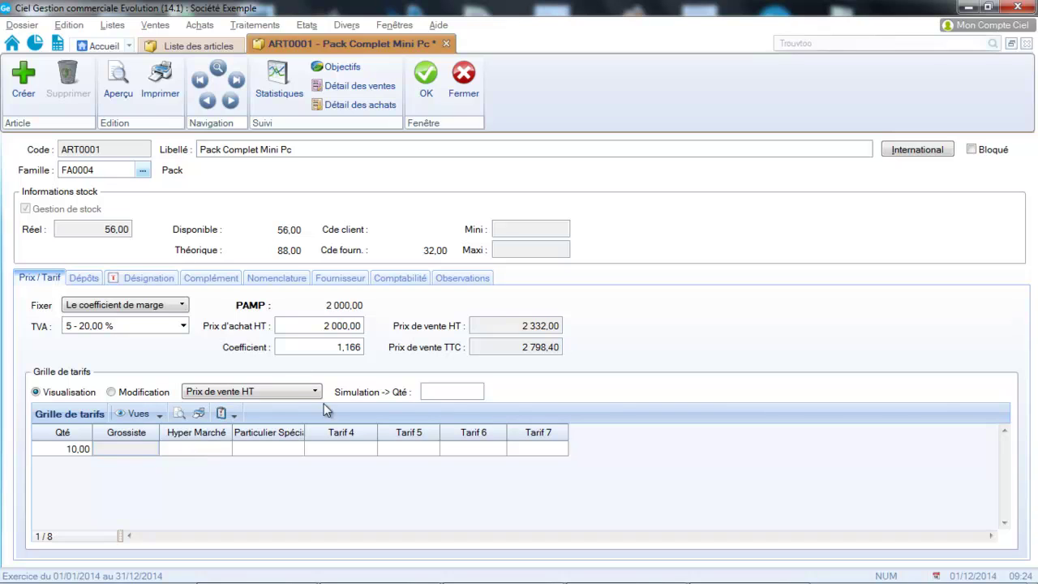
# Review the article's depot stock and its list of stock movements, and close the movements list
pyautogui.click(83, 277)
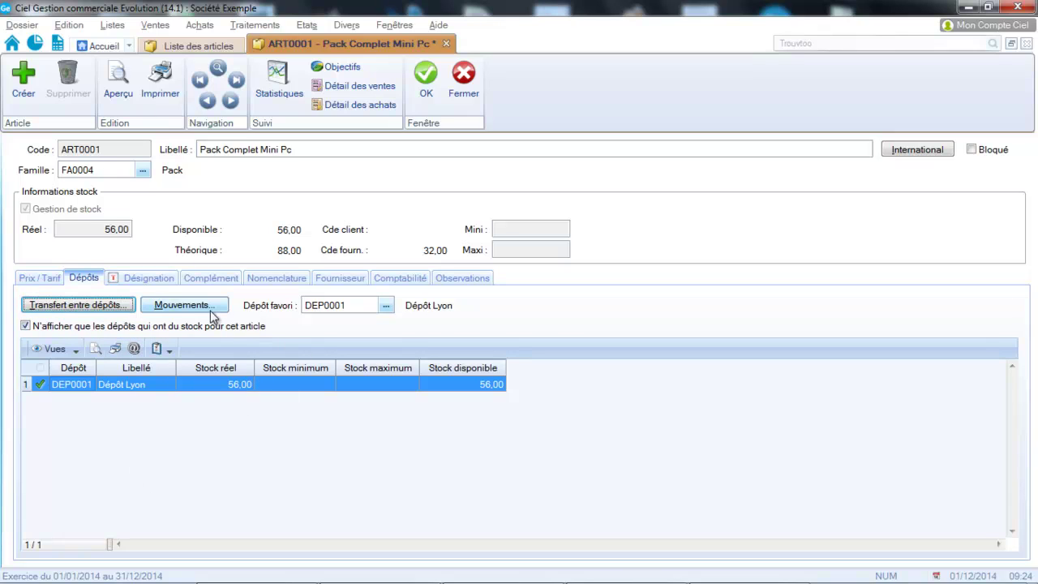
pyautogui.click(182, 305)
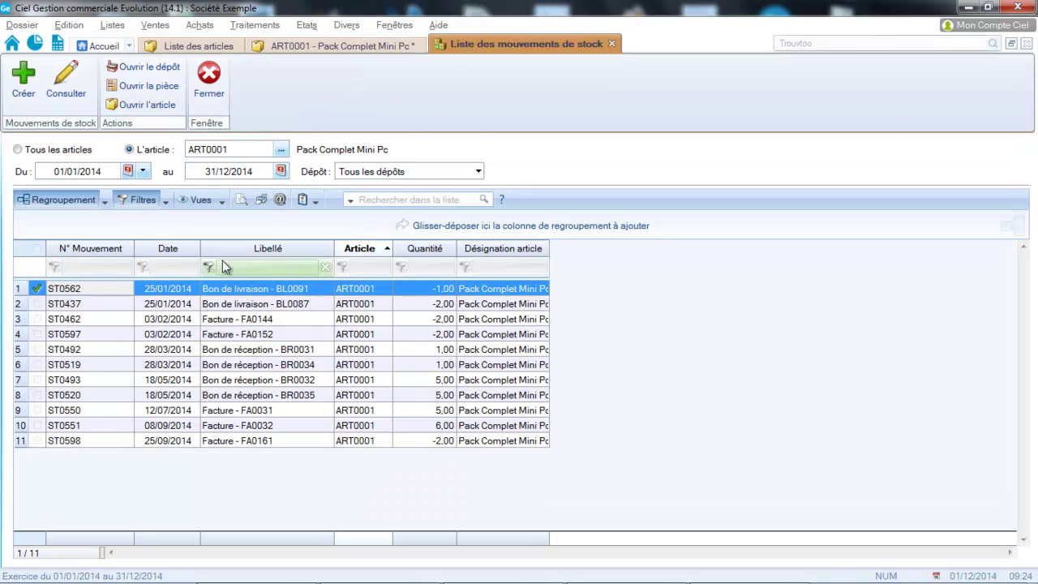
pyautogui.click(210, 95)
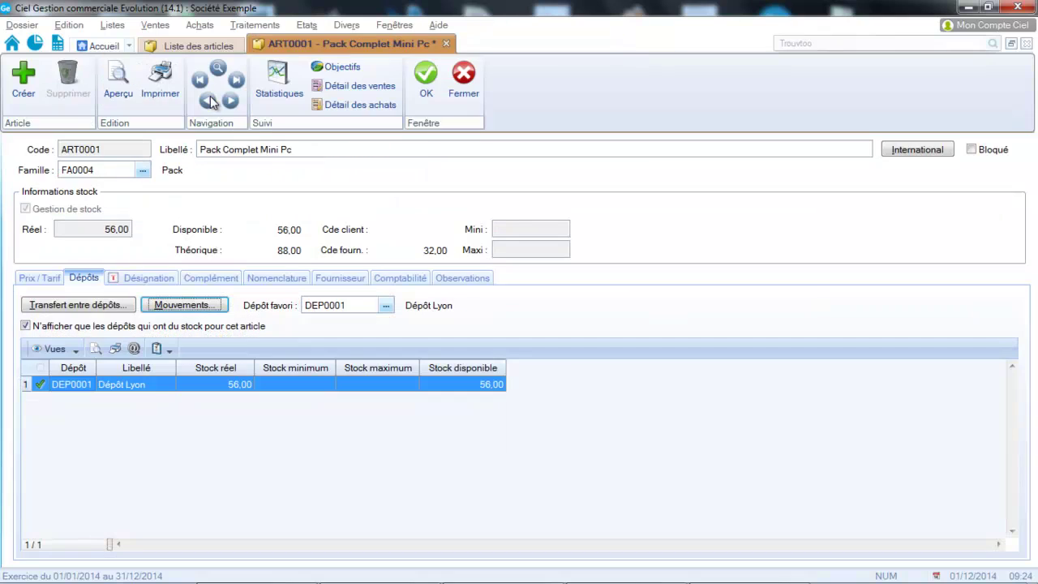
# Add the lines "Ecran 15 pouce" and "Disque dur 1 To" to the article's long description, below Pack Complet Mini Pc
pyautogui.click(155, 278)
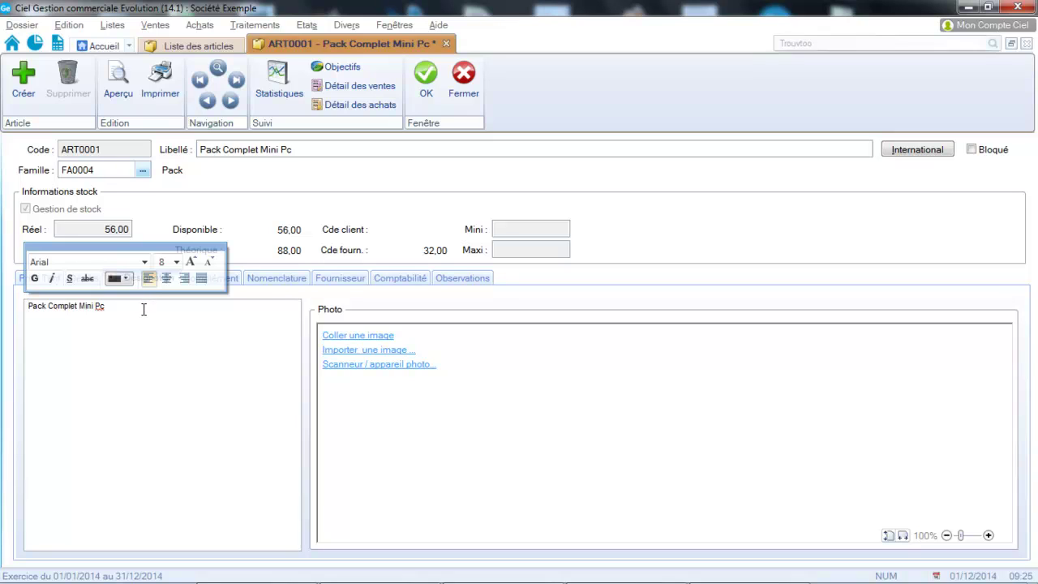
pyautogui.write('cran 15 pouce')
pyautogui.press('Return')
pyautogui.write('Disu')
pyautogui.press('BackSpace')
pyautogui.write('que dur 1 To')
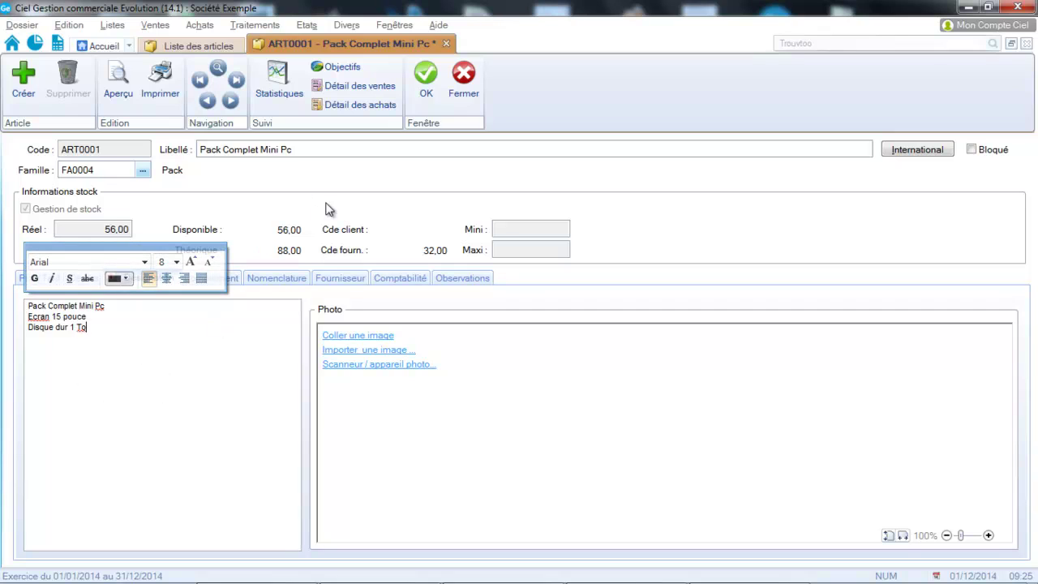
# Examine the article's complementary information, including the warranty field and the available categories and units, without choosing another value
pyautogui.click(236, 277)
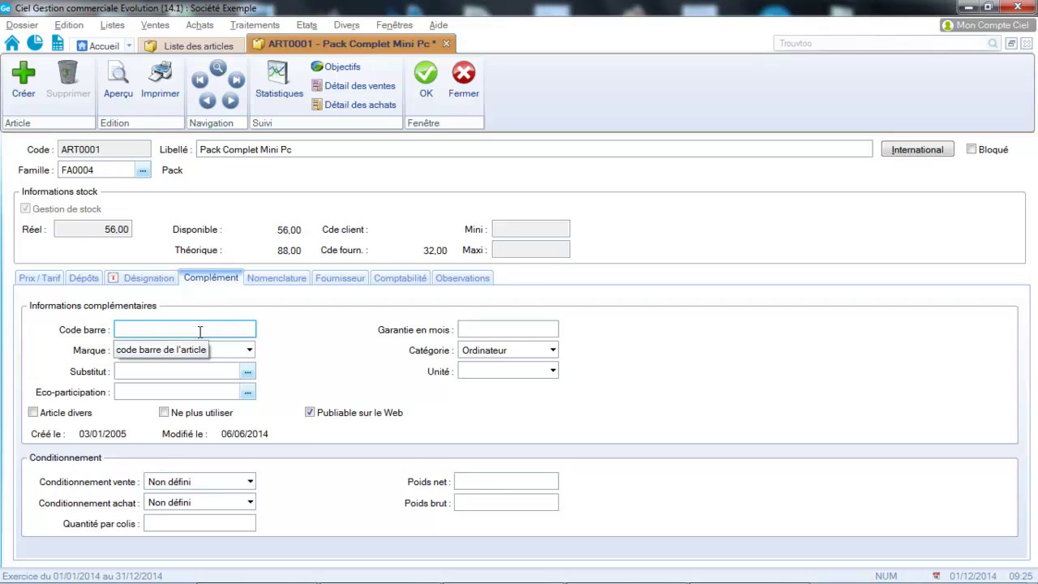
pyautogui.click(539, 326)
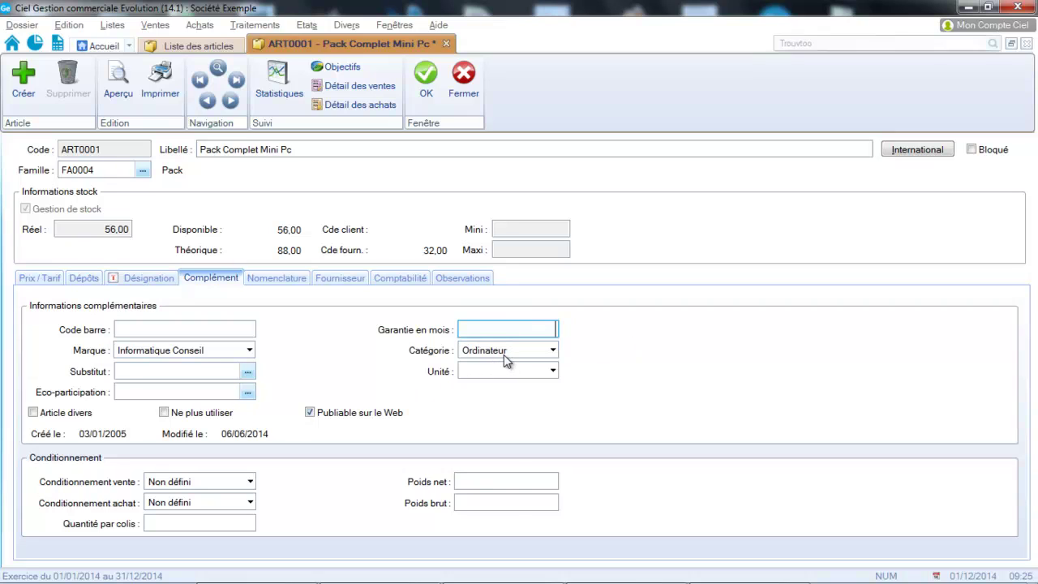
pyautogui.click(504, 351)
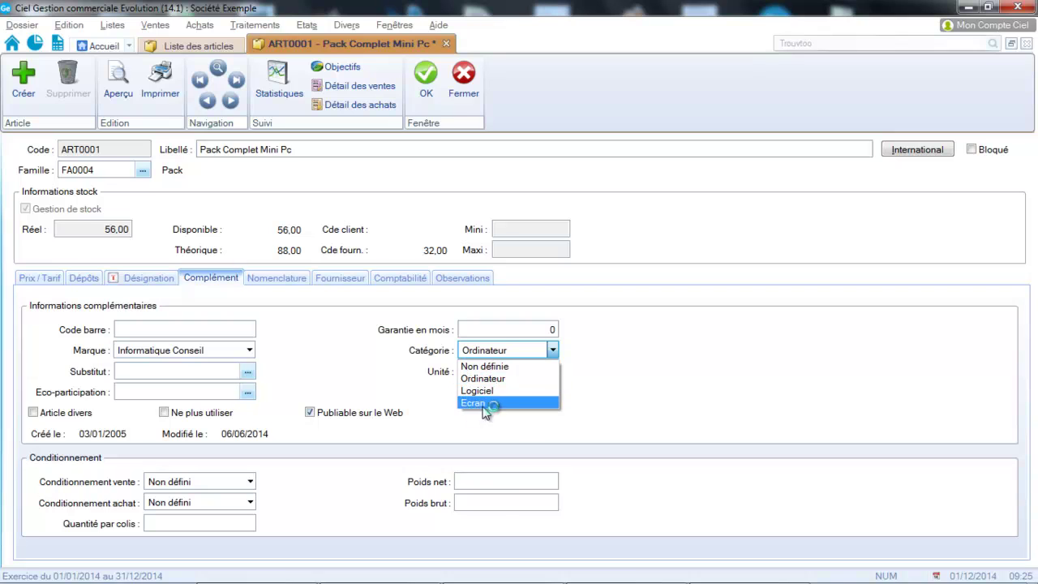
pyautogui.click(428, 350)
pyautogui.click(500, 370)
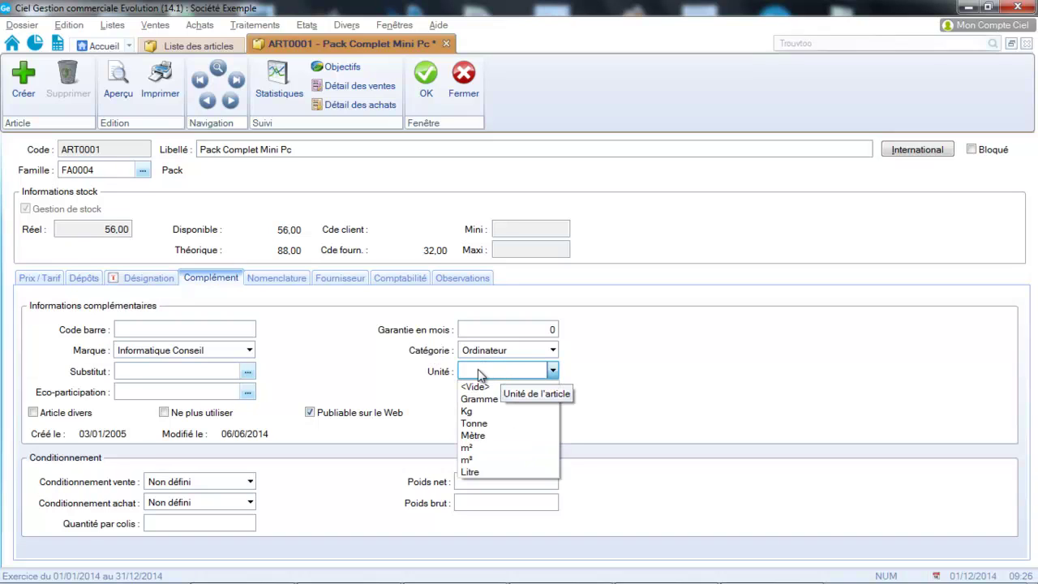
pyautogui.click(436, 368)
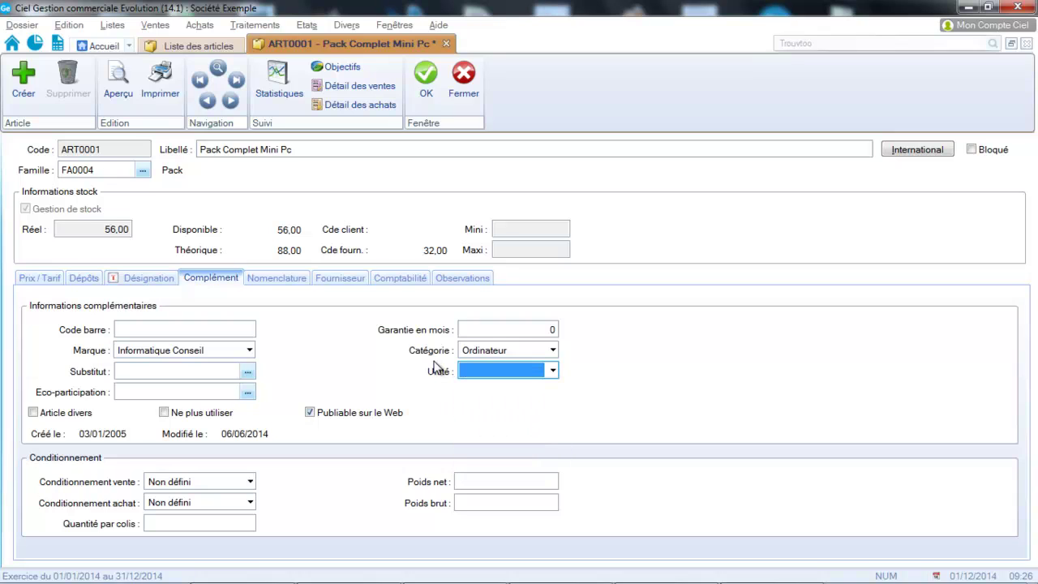
# Examine the available brands and the list of possible substitute articles, leaving both fields as they are
pyautogui.click(250, 350)
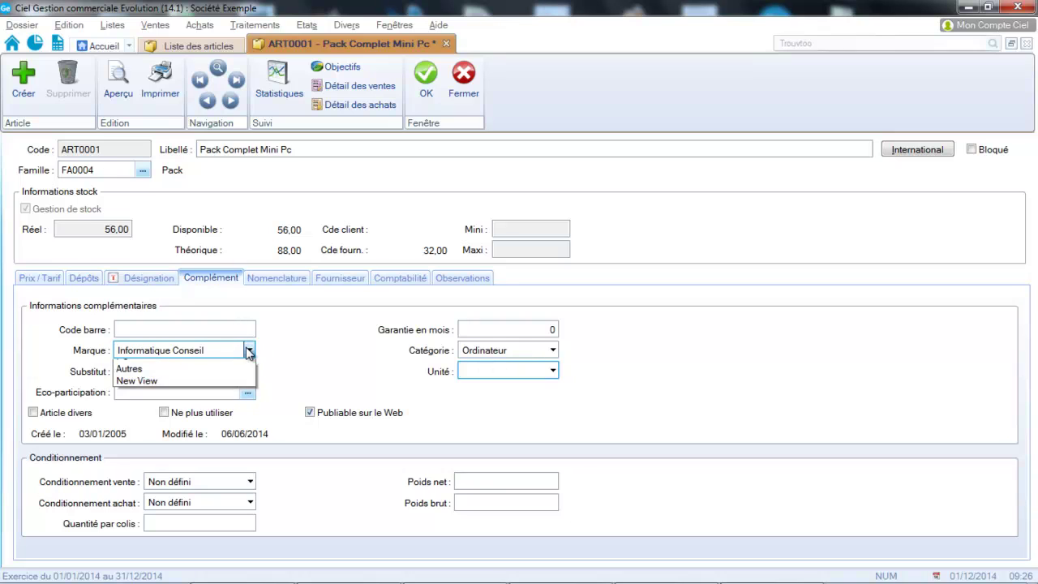
pyautogui.click(202, 395)
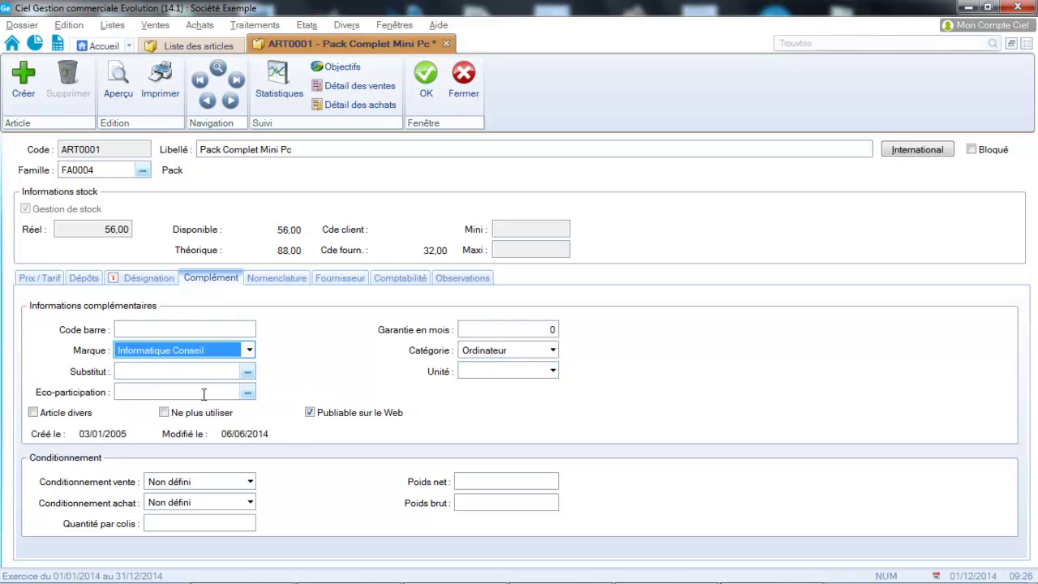
pyautogui.click(165, 368)
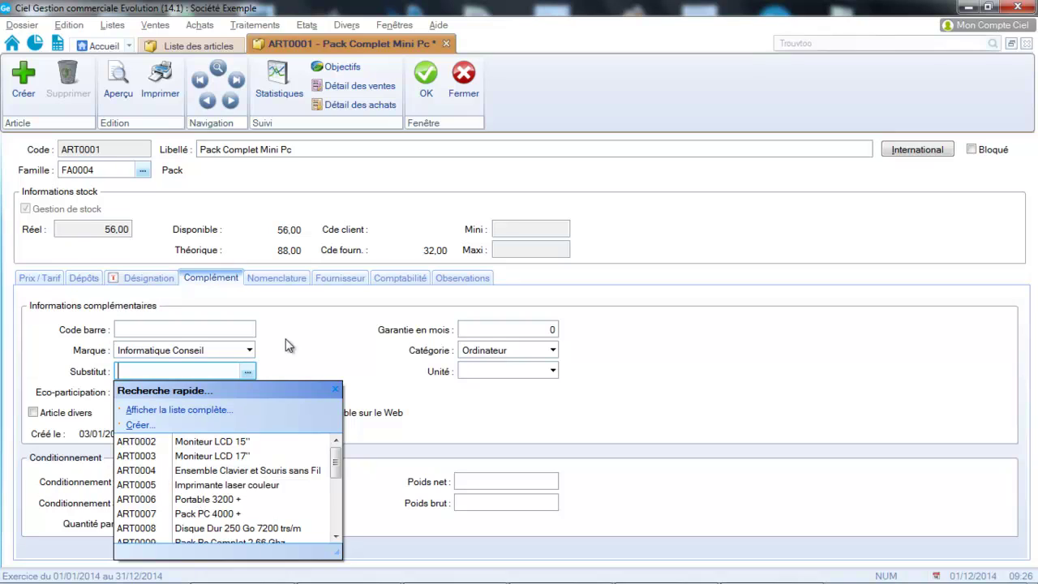
pyautogui.click(335, 390)
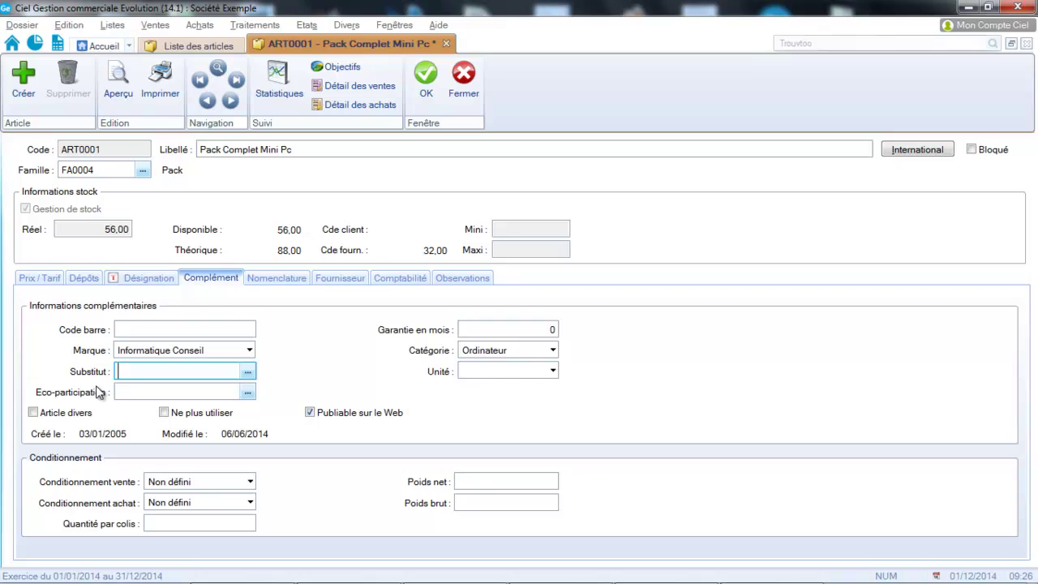
# Set the article's Eco-participation to Ecosys 3.1
pyautogui.click(219, 395)
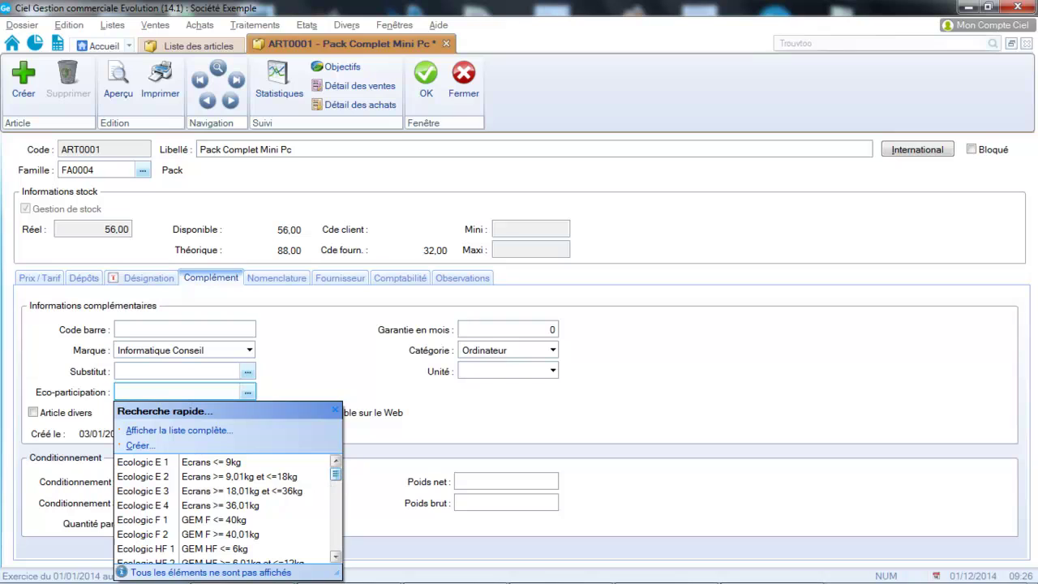
pyautogui.click(335, 558)
pyautogui.moveTo(336, 558); pyautogui.dragTo(335, 559)
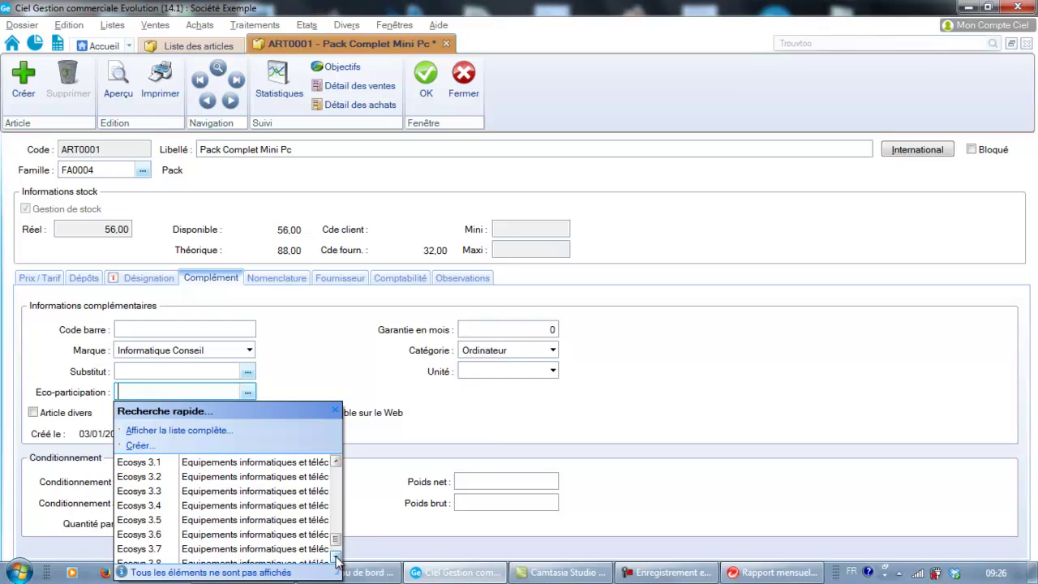
pyautogui.click(151, 462)
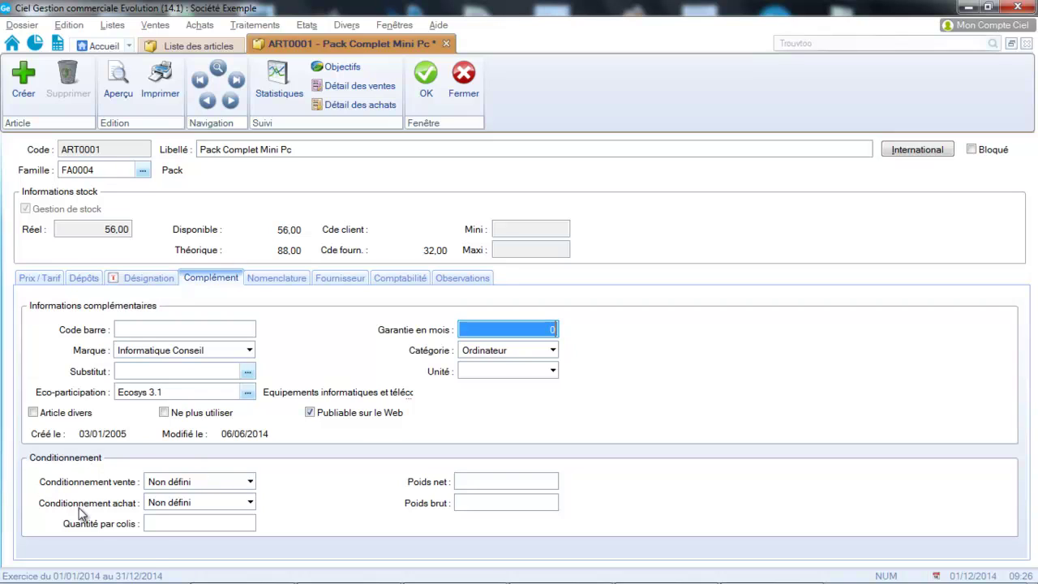
# Examine the packaging choices offered for the article's sales and purchases, leaving both undefined
pyautogui.click(250, 483)
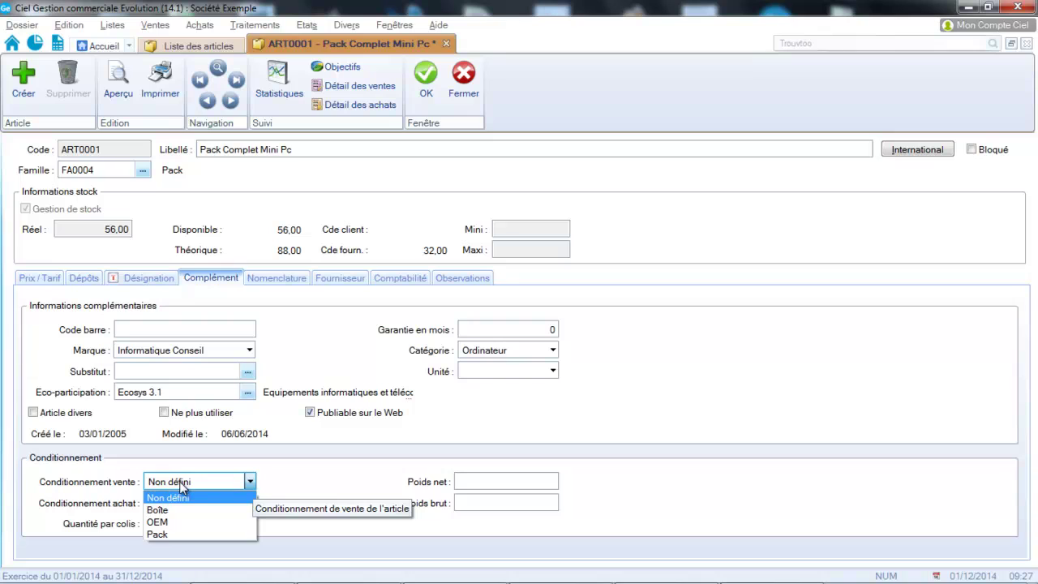
pyautogui.click(281, 476)
pyautogui.click(247, 503)
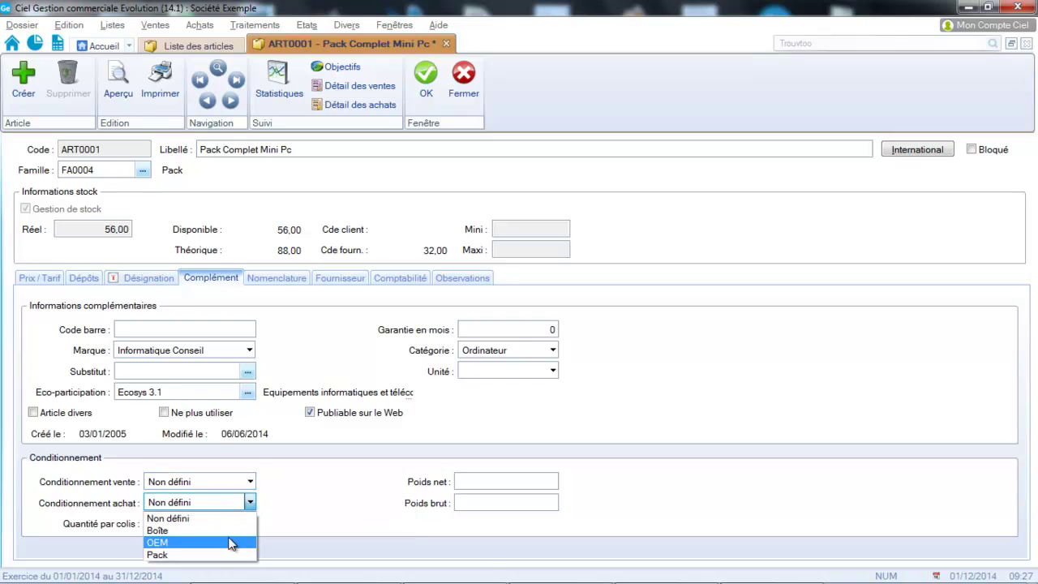
pyautogui.click(308, 485)
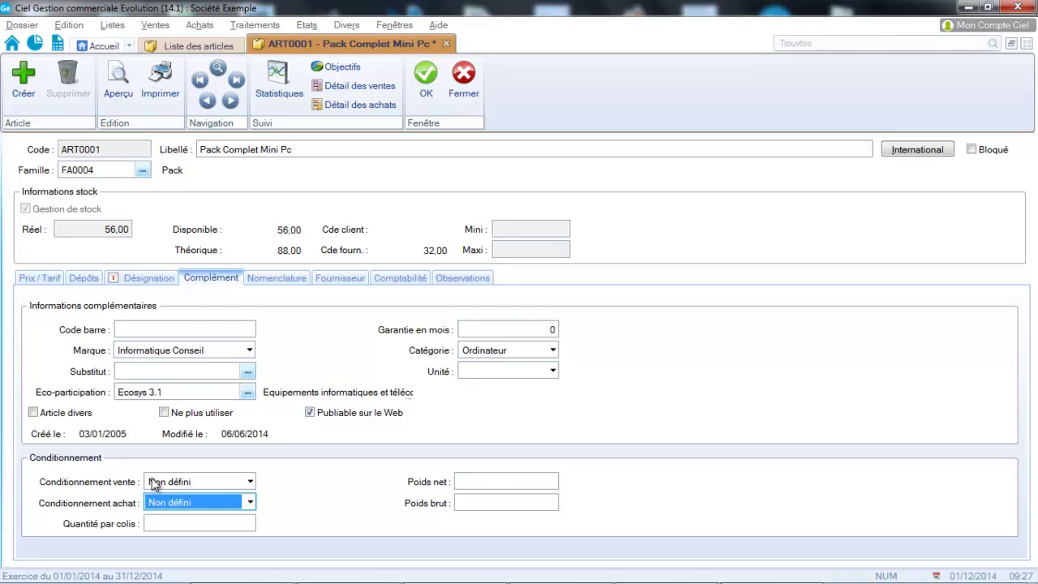
# Set the article's quantity per parcel to 6, leaving the net weight empty
pyautogui.click(157, 523)
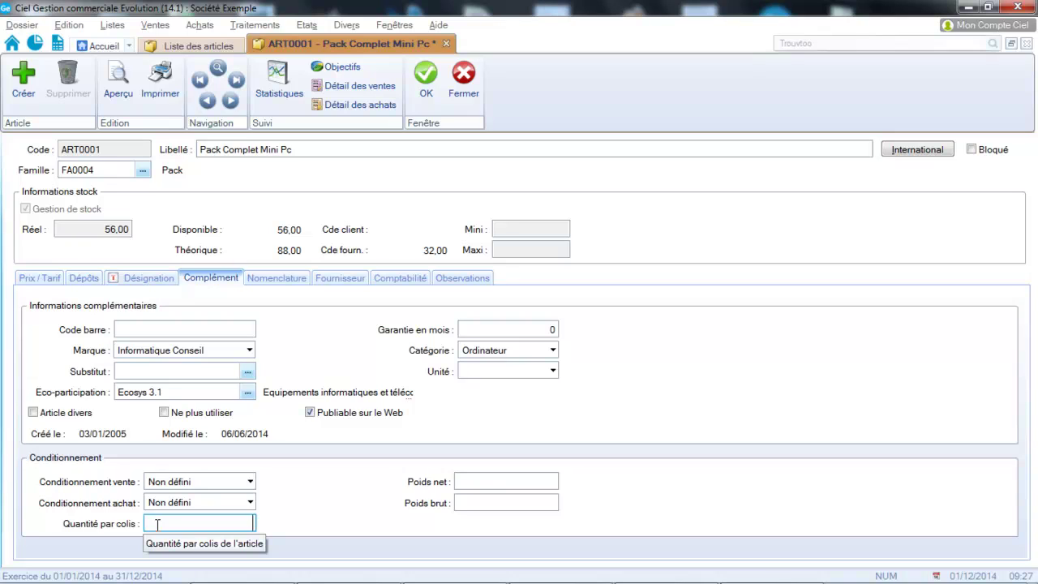
pyautogui.write('6')
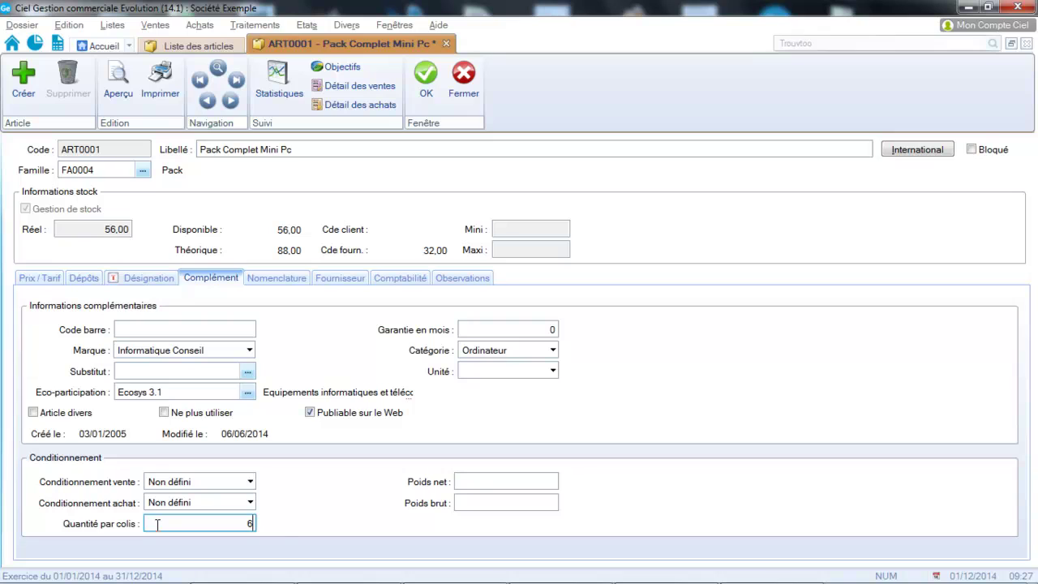
pyautogui.click(495, 479)
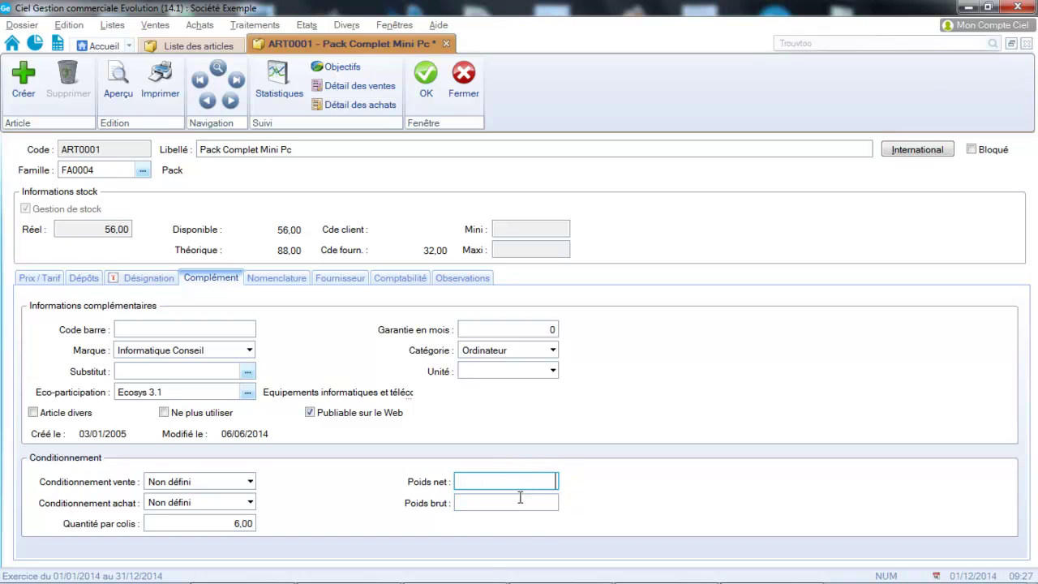
# Assign supplier FOU0002 (Ordinateur et Cie) to the article and enter X5635 as the supplier reference
pyautogui.click(293, 283)
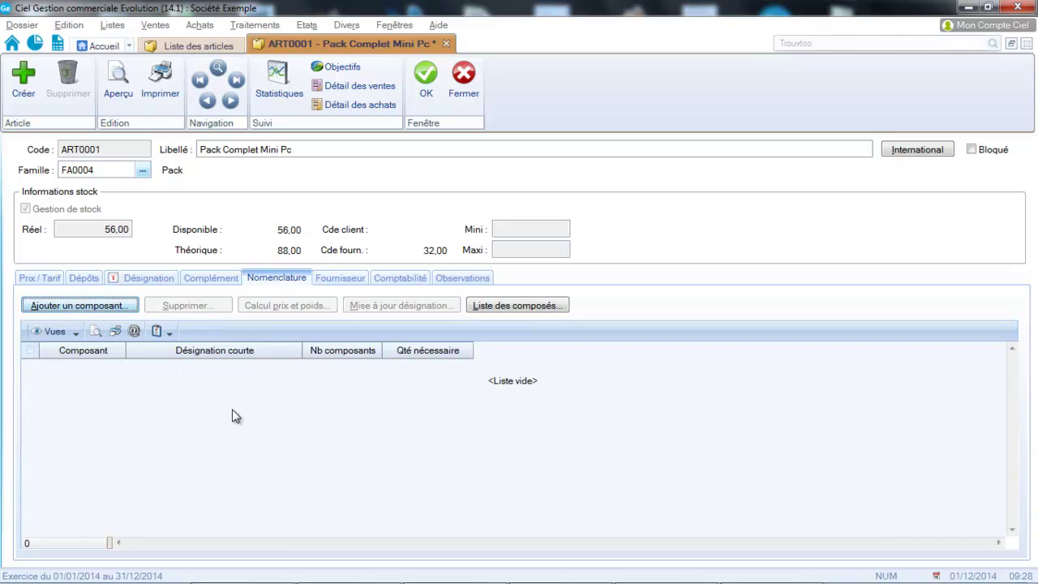
pyautogui.click(349, 280)
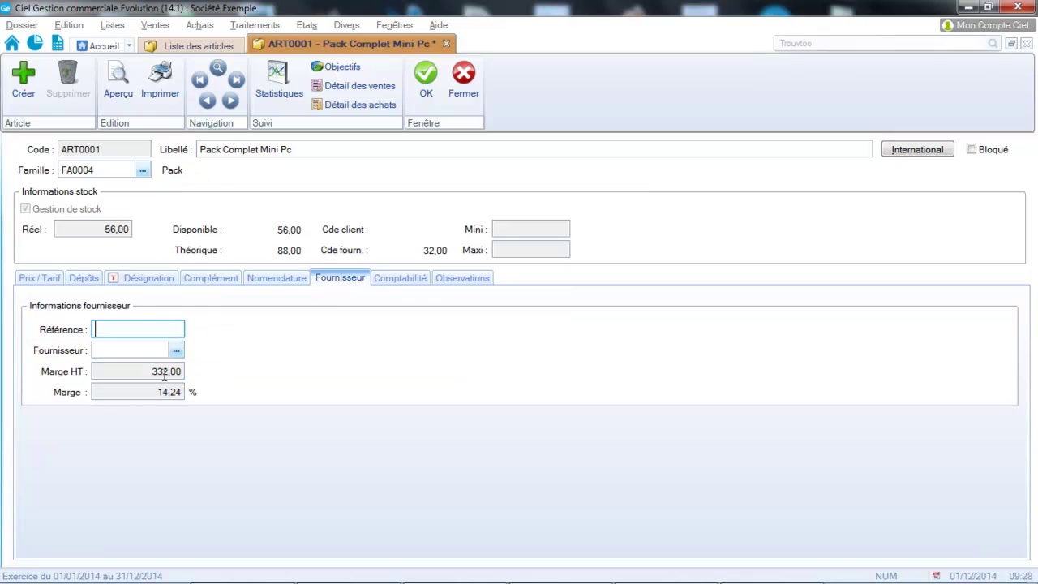
pyautogui.click(177, 351)
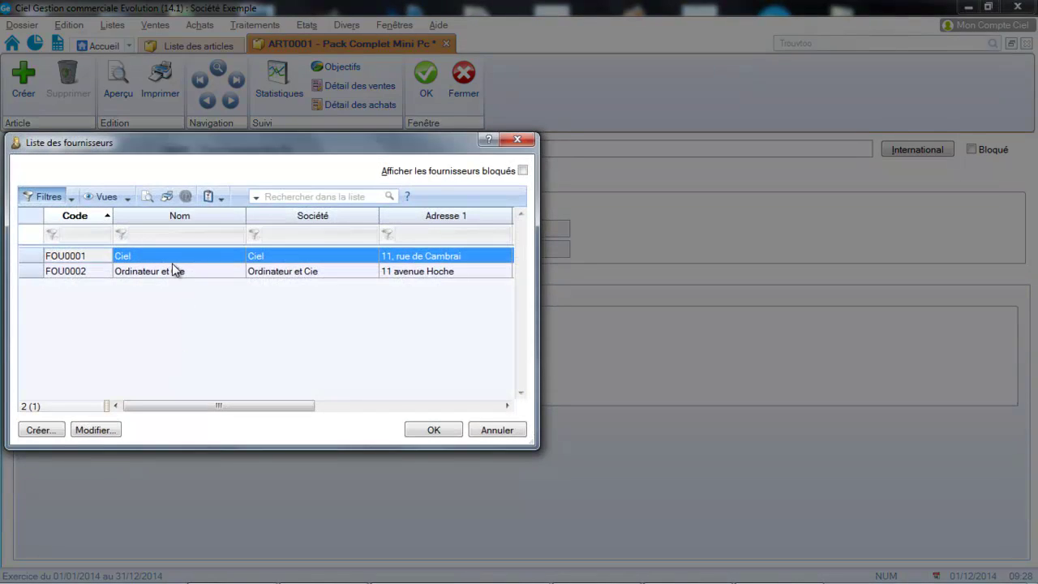
pyautogui.doubleClick(173, 268)
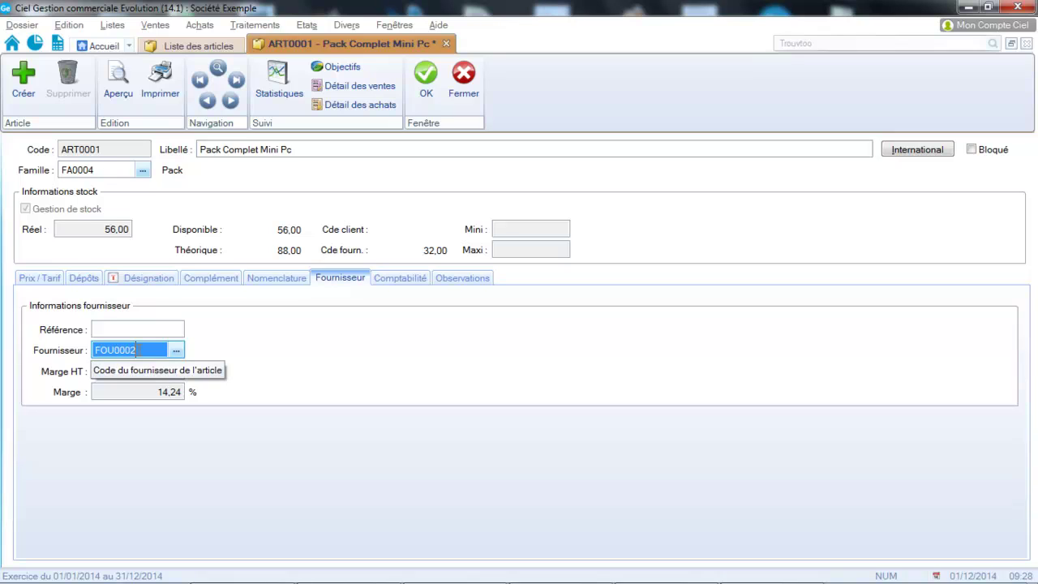
pyautogui.click(152, 328)
pyautogui.press('capslock')
pyautogui.write('X5635')
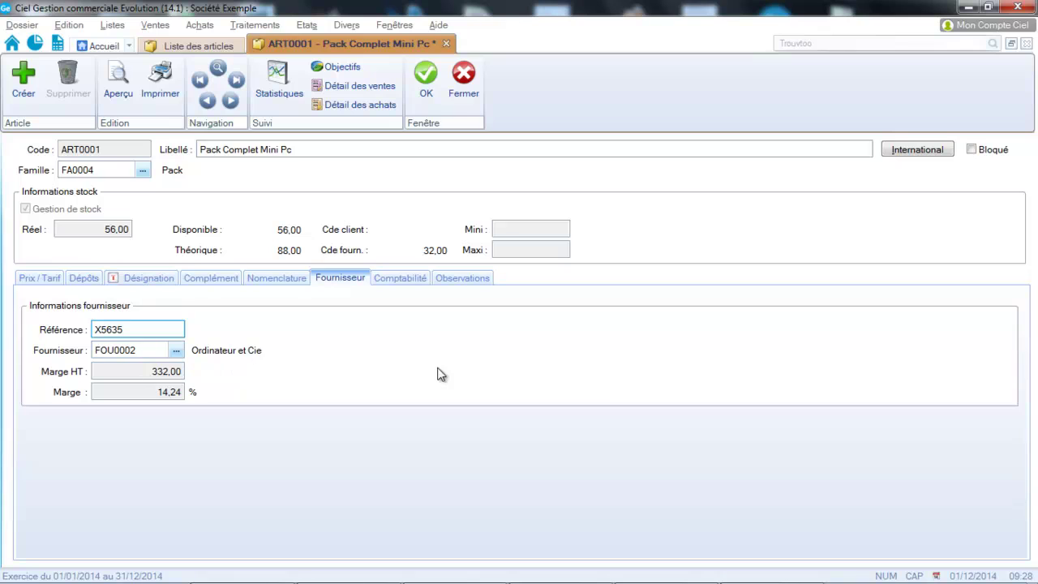
# Review the article's accounting accounts, components and pricing, and save the article record
pyautogui.click(414, 283)
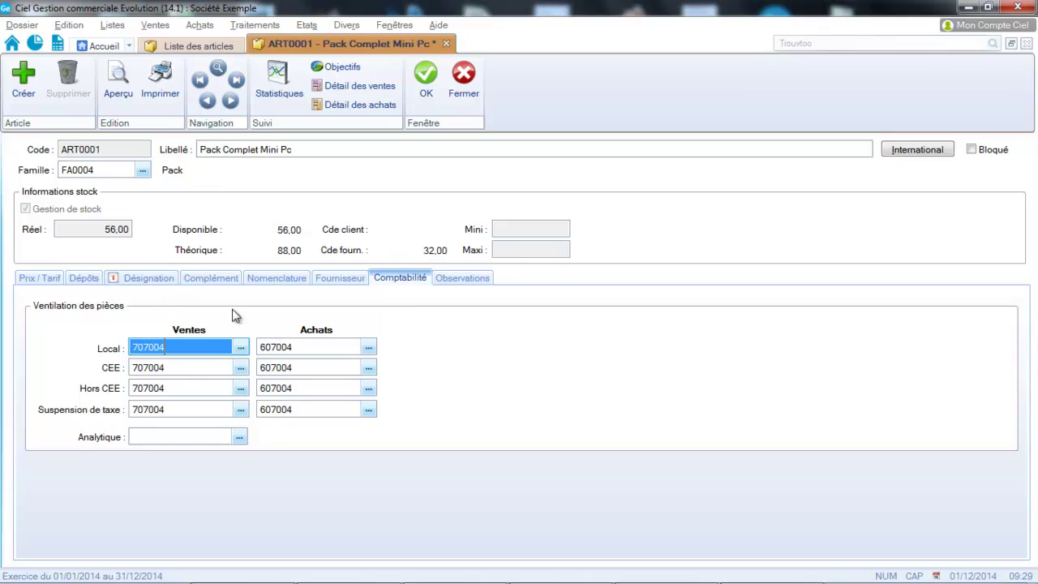
pyautogui.click(282, 278)
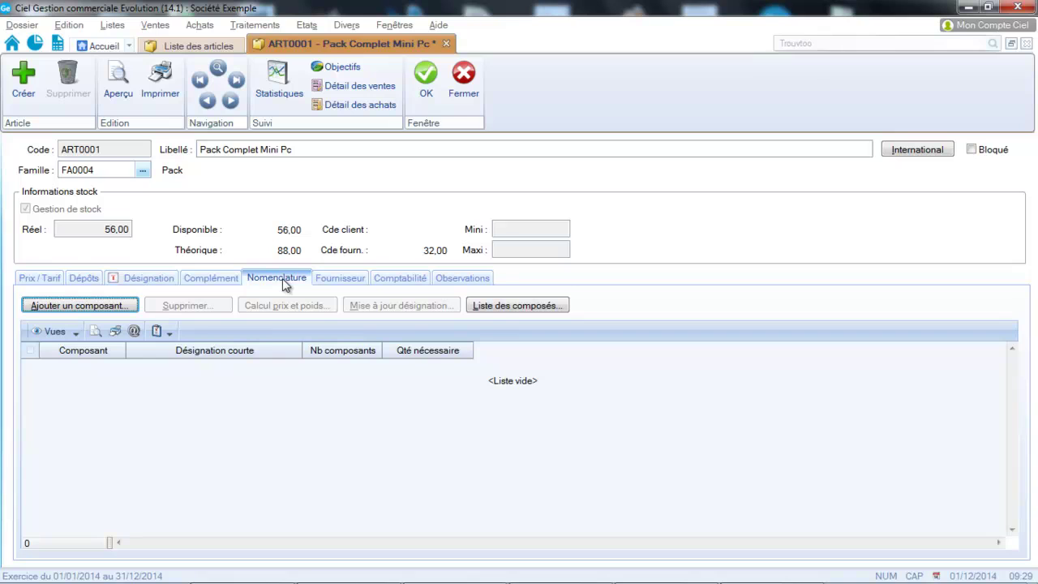
pyautogui.click(29, 278)
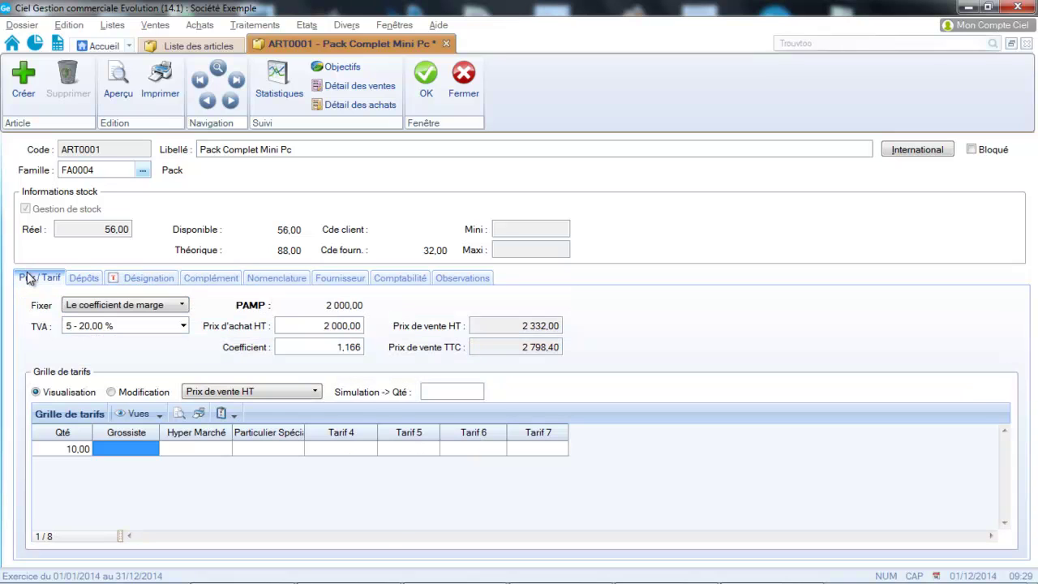
pyautogui.click(422, 78)
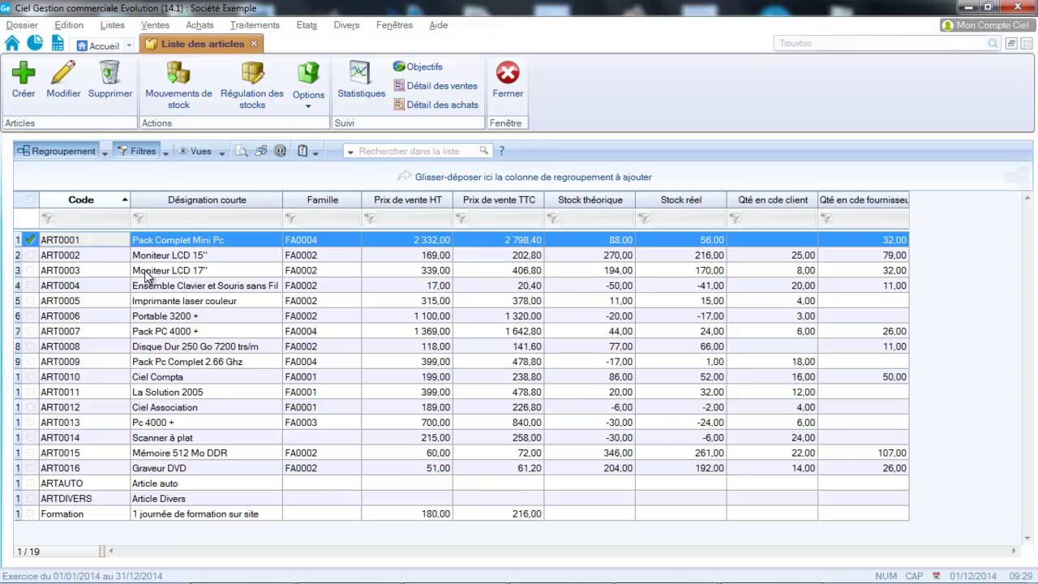
# Open the Formation article, review its accounting accounts and component list, and close the record
pyautogui.doubleClick(239, 514)
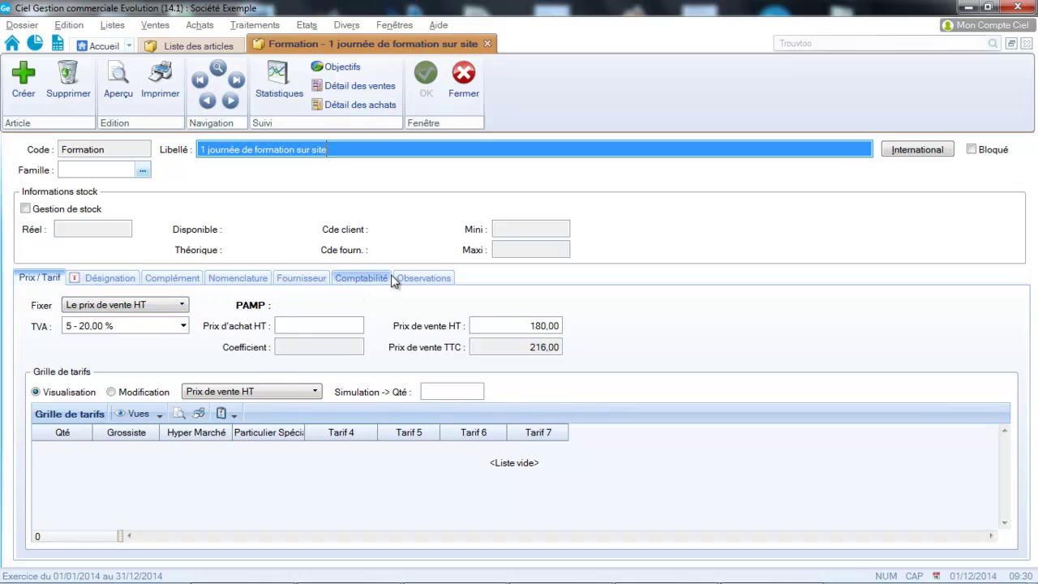
pyautogui.click(357, 279)
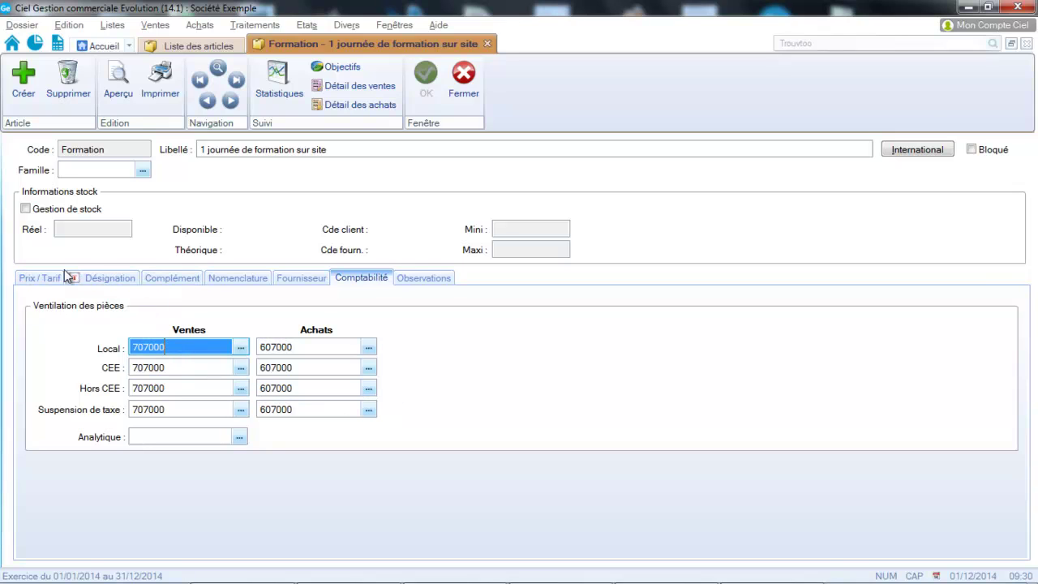
pyautogui.click(240, 278)
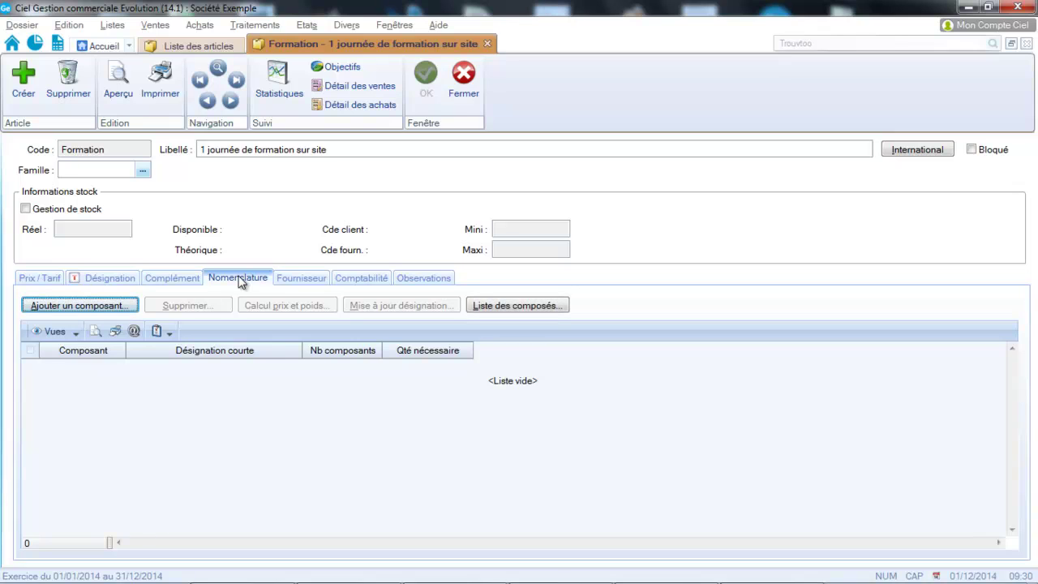
pyautogui.click(456, 103)
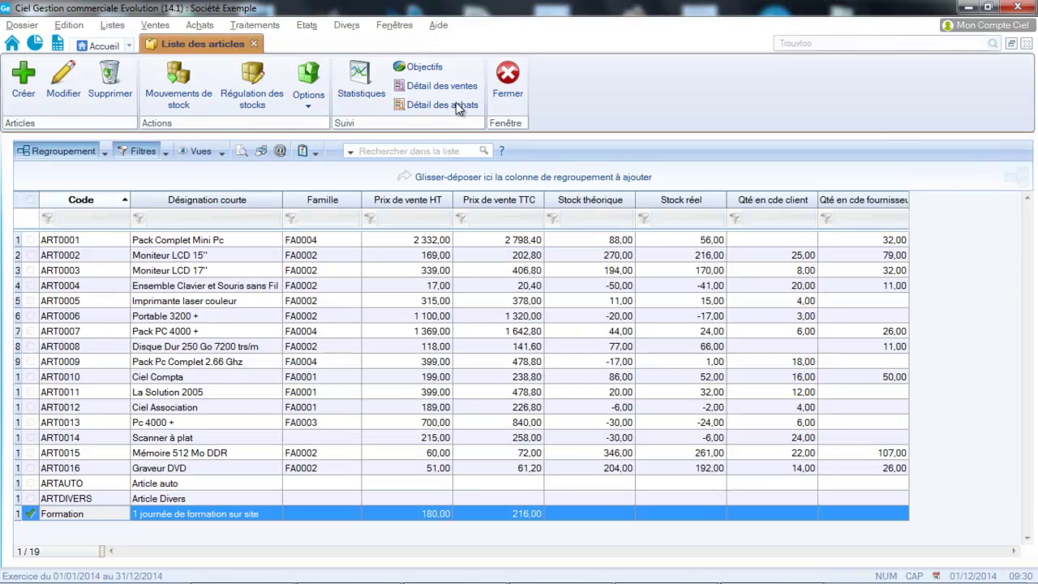
# Close the article list and show the choice of lists that can be opened
pyautogui.click(497, 99)
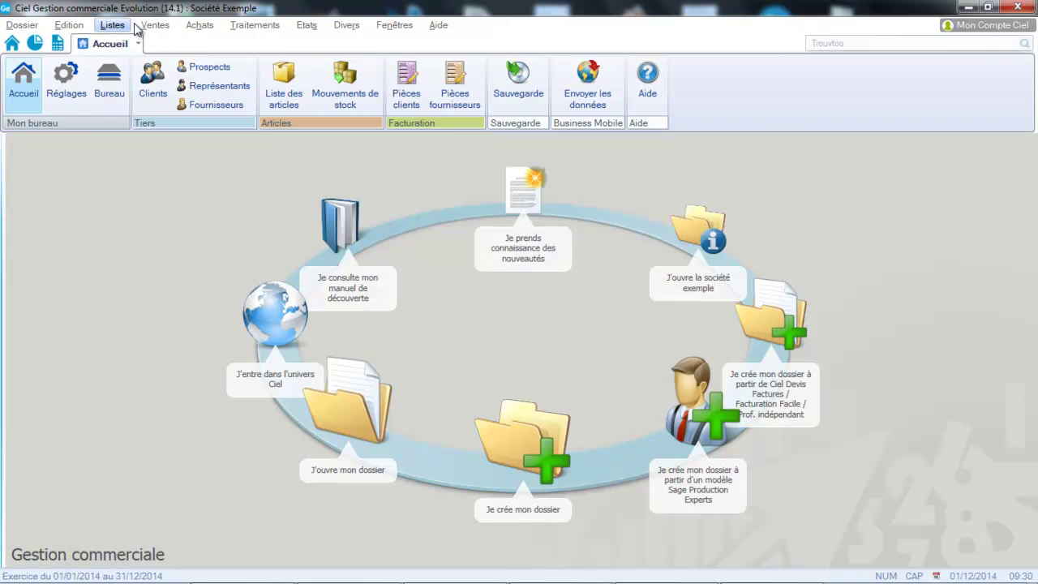
pyautogui.click(113, 25)
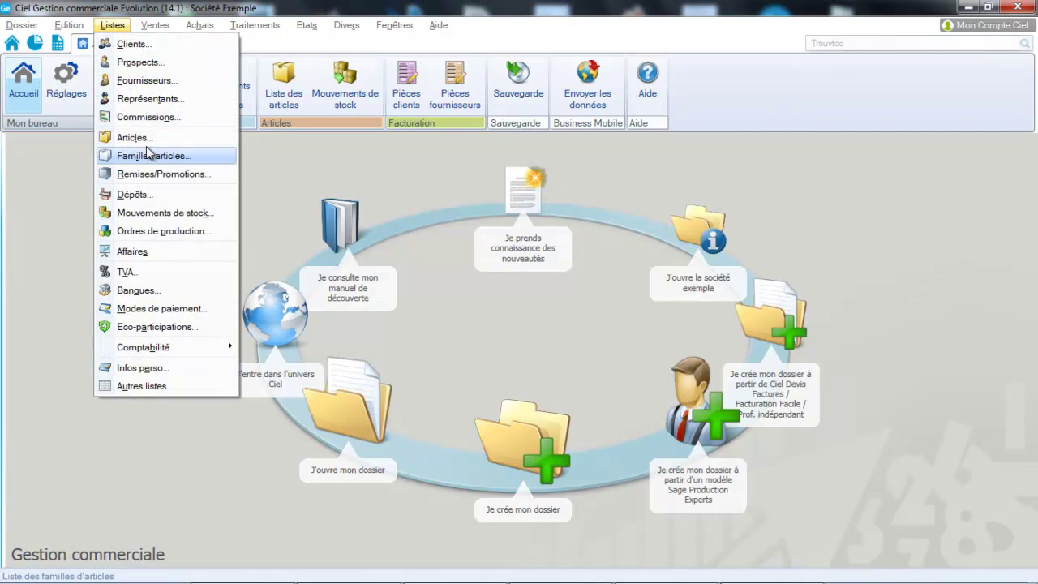